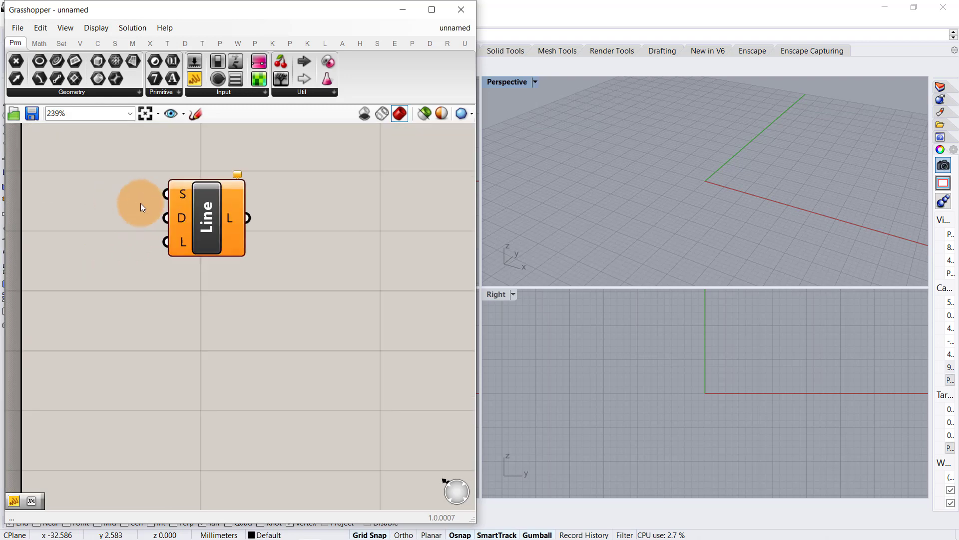
- Reposition the Line SDL component and connect a new Unit Z vector to its direction input
drag(221, 212, 300, 235)
scroll(128, 213, down, 3)
scroll(128, 213, up, 2)
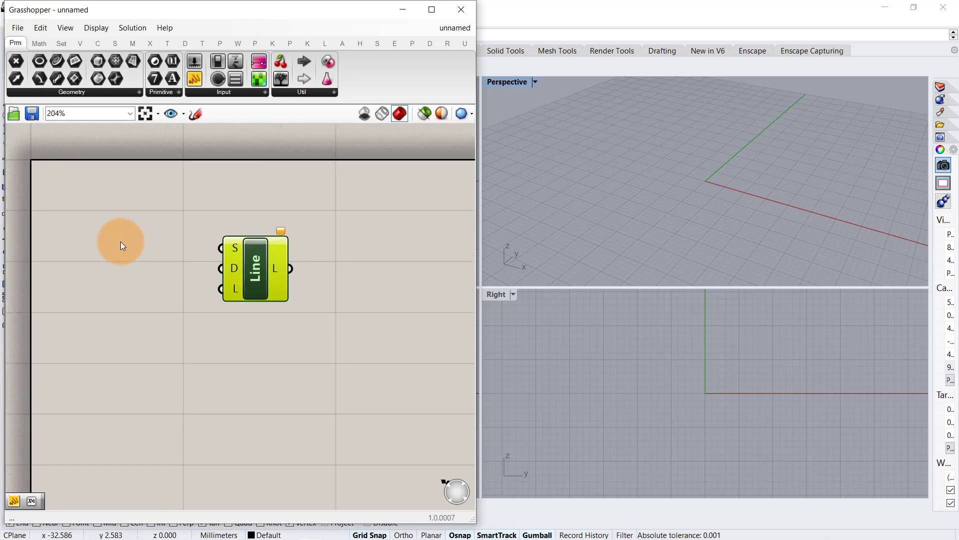
double_click(122, 308)
text(z)
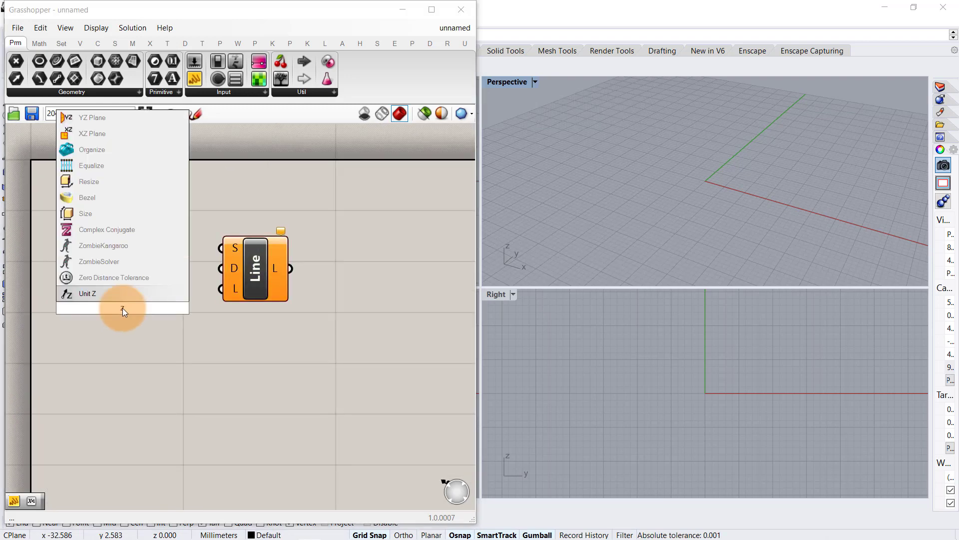
key(Return)
drag(161, 309, 221, 269)
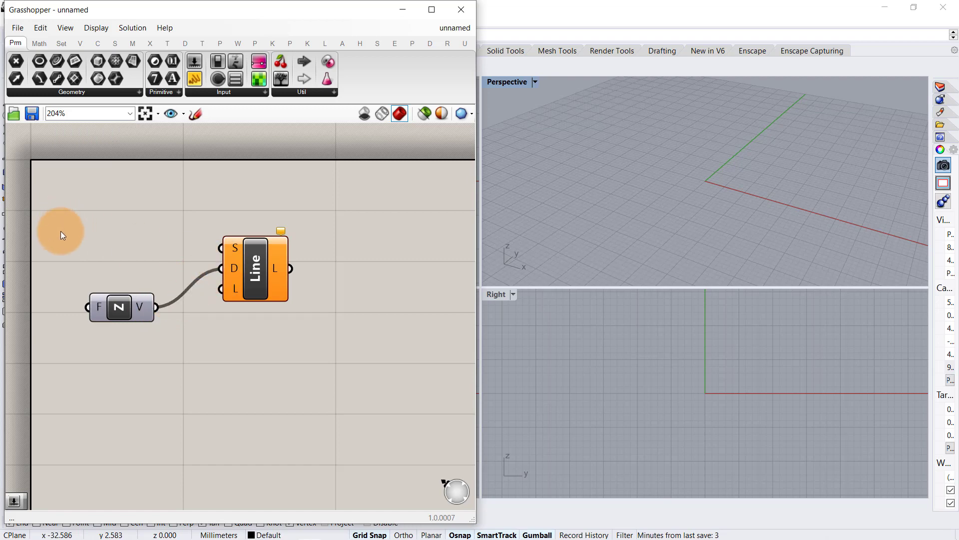
- Add a panel containing the origin coordinates 0,0,0 near the Line SDL component
double_click(90, 234)
text(panel)
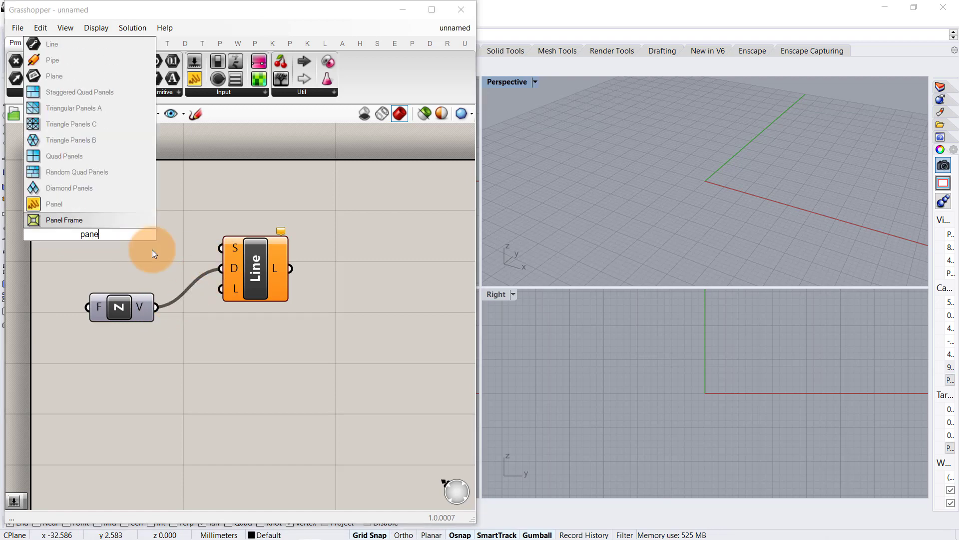
click(122, 223)
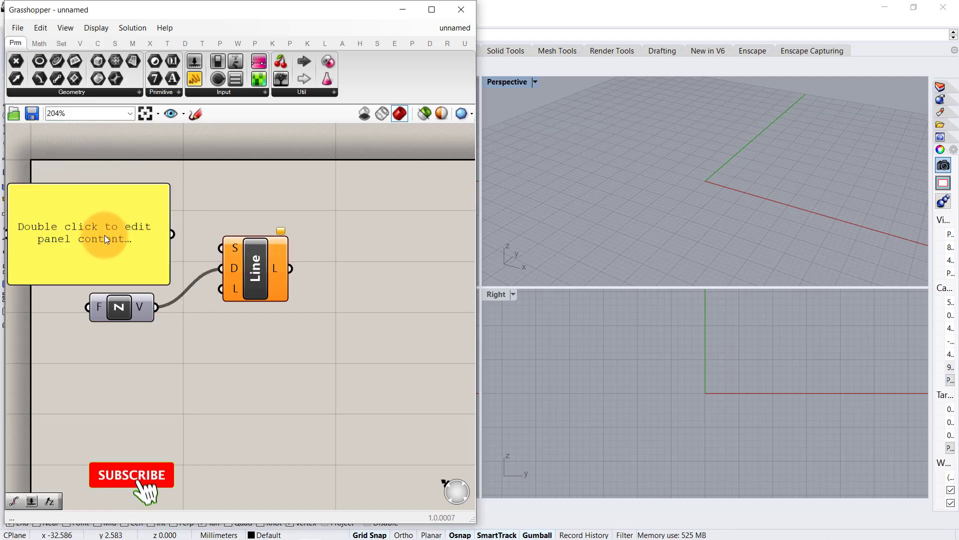
double_click(151, 221)
text(0,)
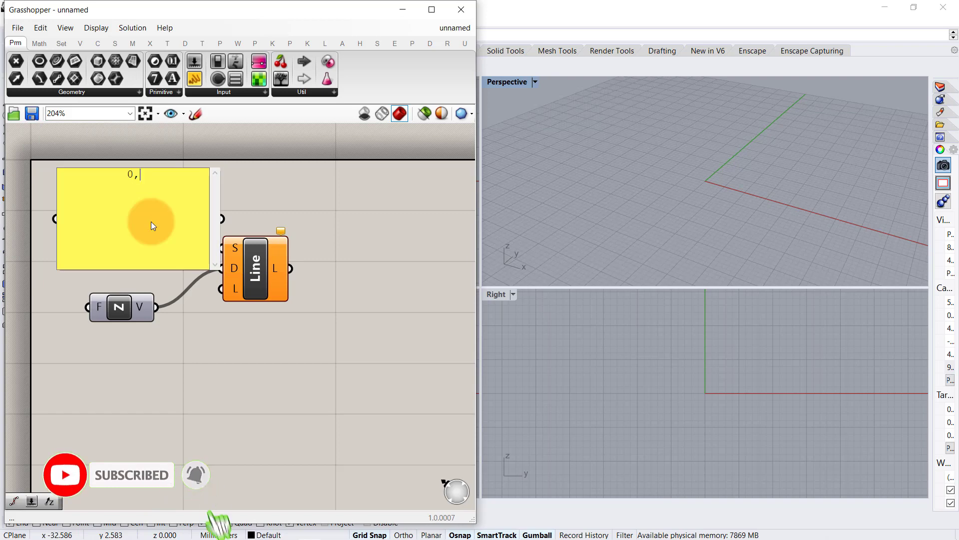
text(0,0)
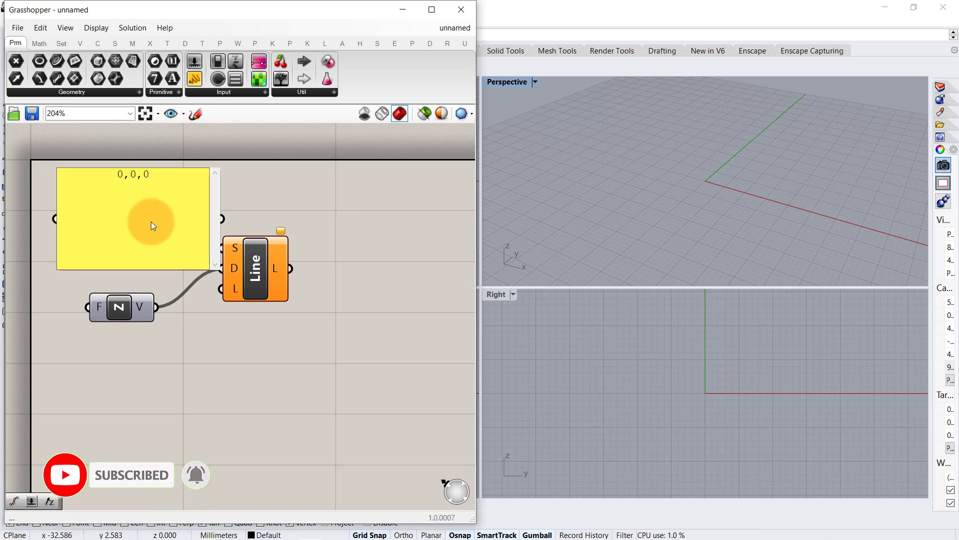
click(242, 173)
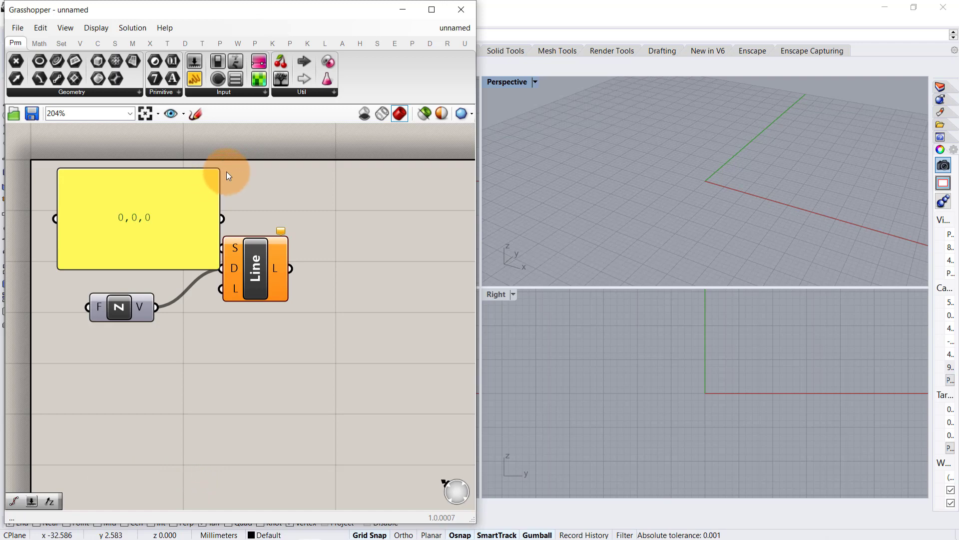
- Shrink the 0,0,0 panel to a single line, place it beside the Line component and connect it to the start input
drag(216, 170, 219, 247)
drag(112, 270, 142, 241)
click(193, 200)
right_drag(273, 235, 237, 231)
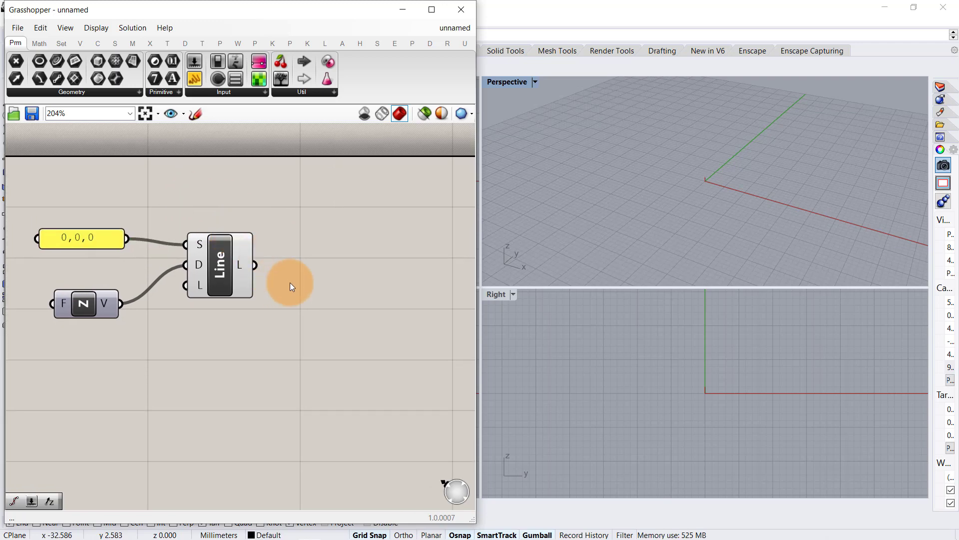
- Add a Divide Curve component, feed the vertical line into its curve input and inspect the division points in the viewports
double_click(324, 279)
text(divi)
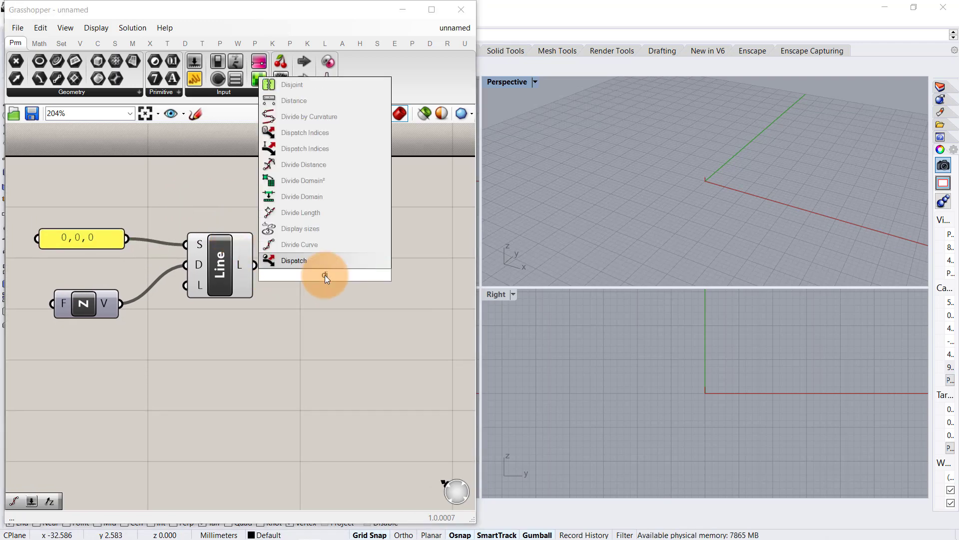
click(326, 257)
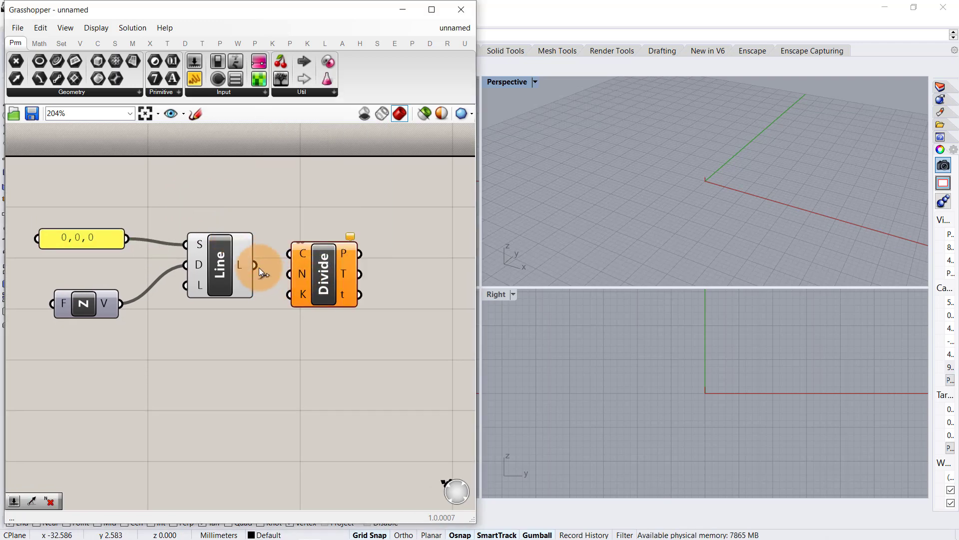
drag(257, 266, 381, 316)
click(298, 344)
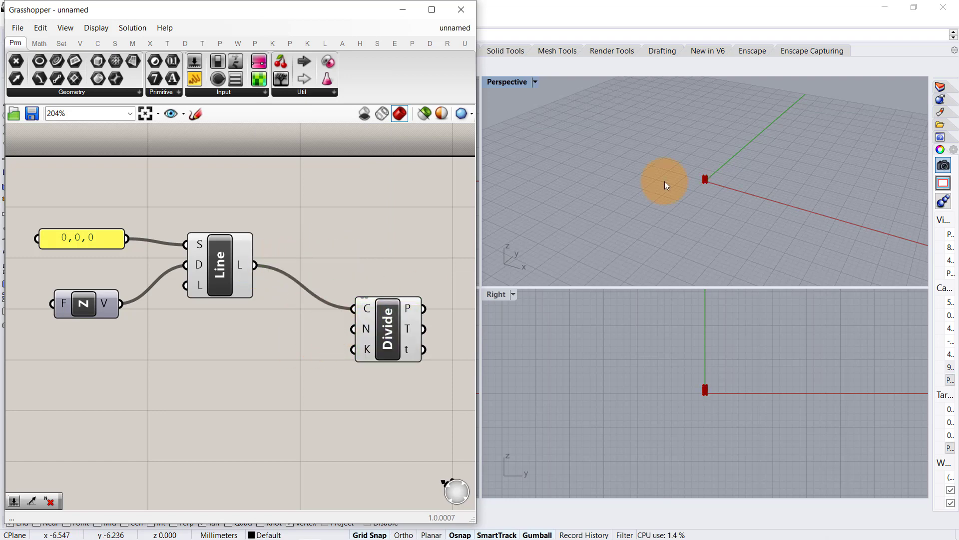
scroll(704, 181, up, 5)
scroll(704, 182, up, 3)
scroll(709, 395, up, 5)
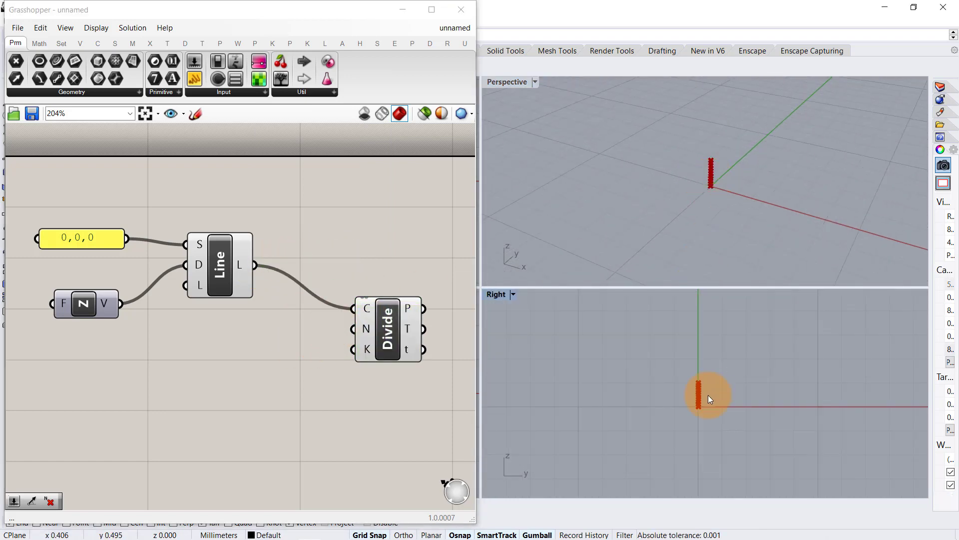
scroll(718, 179, up, 3)
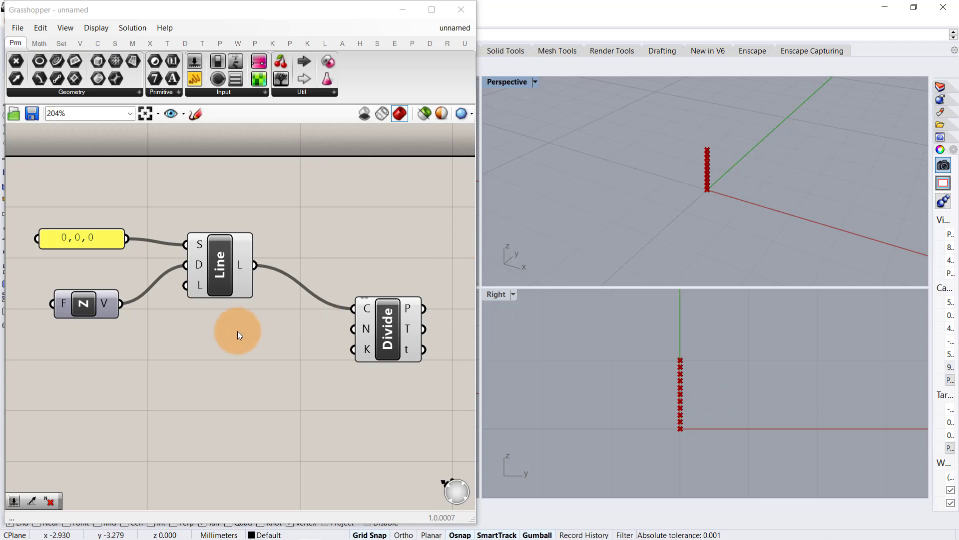
- Create a number slider with value 35 and connect it to the count input of Divide Curve
double_click(220, 363)
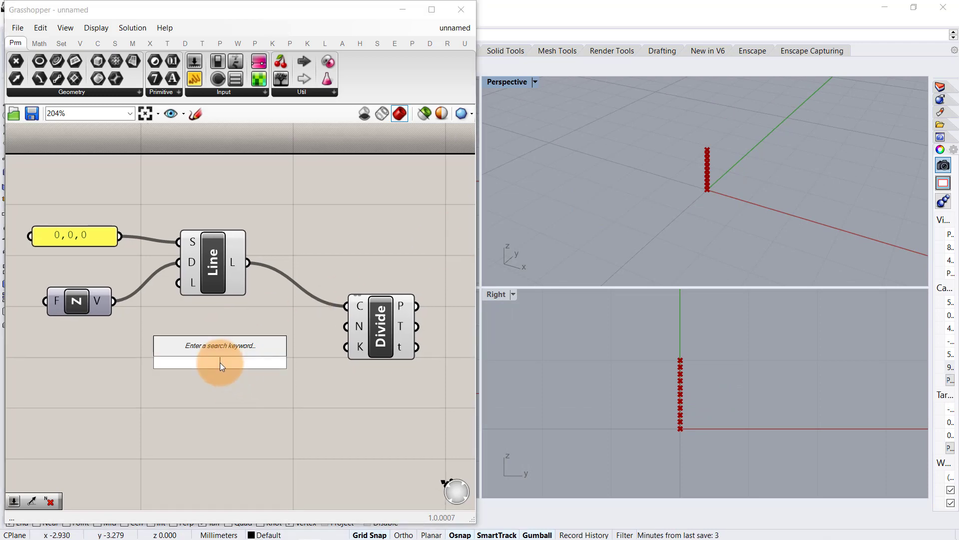
text(35)
key(Return)
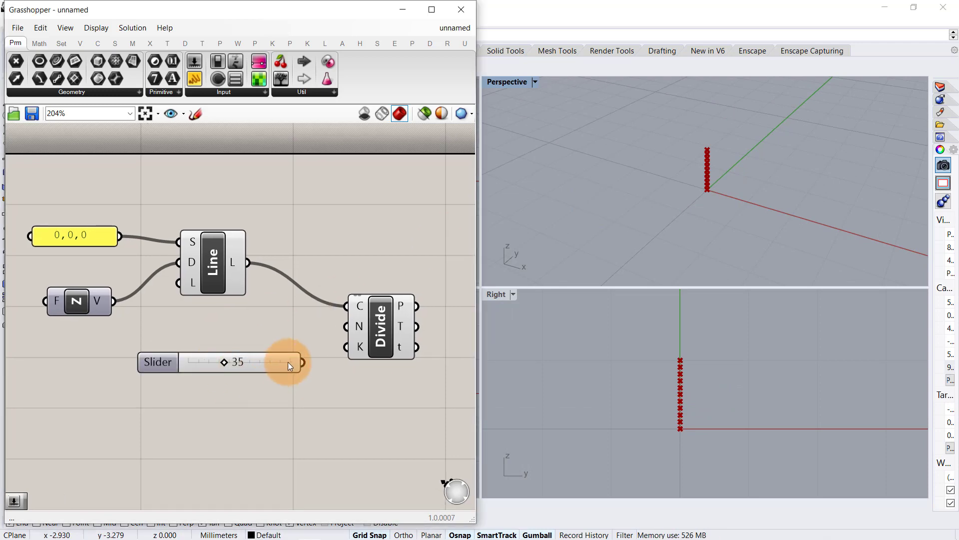
drag(309, 358, 345, 327)
scroll(304, 295, down, 2)
right_drag(319, 331, 257, 332)
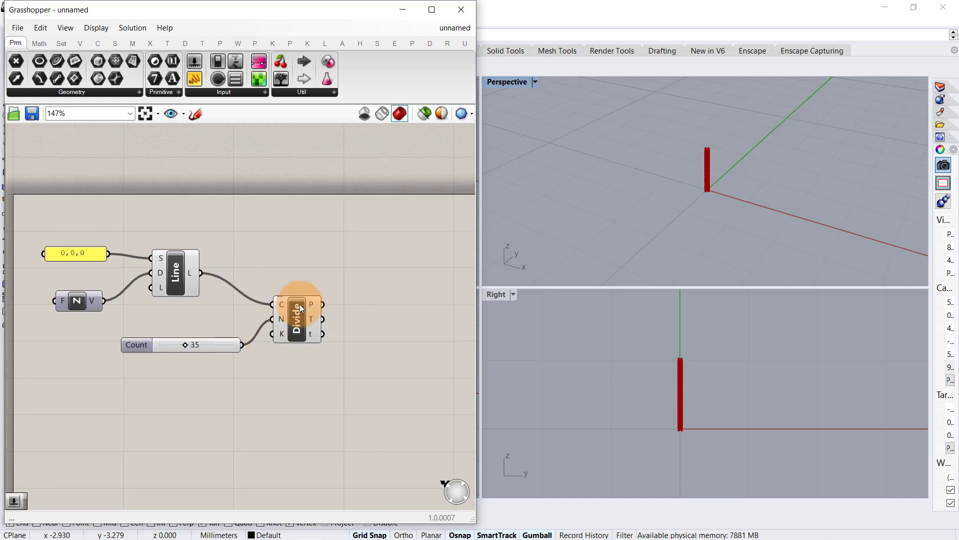
- Add a second Line SDL component and connect the division points to its start input
right_drag(350, 315, 330, 318)
scroll(355, 315, up, 1)
right_drag(389, 320, 343, 314)
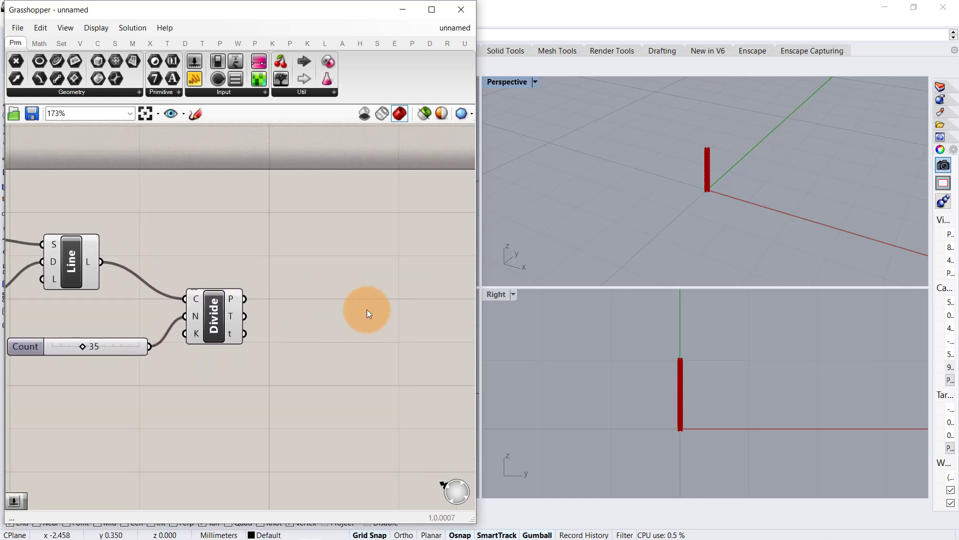
double_click(367, 310)
text(line)
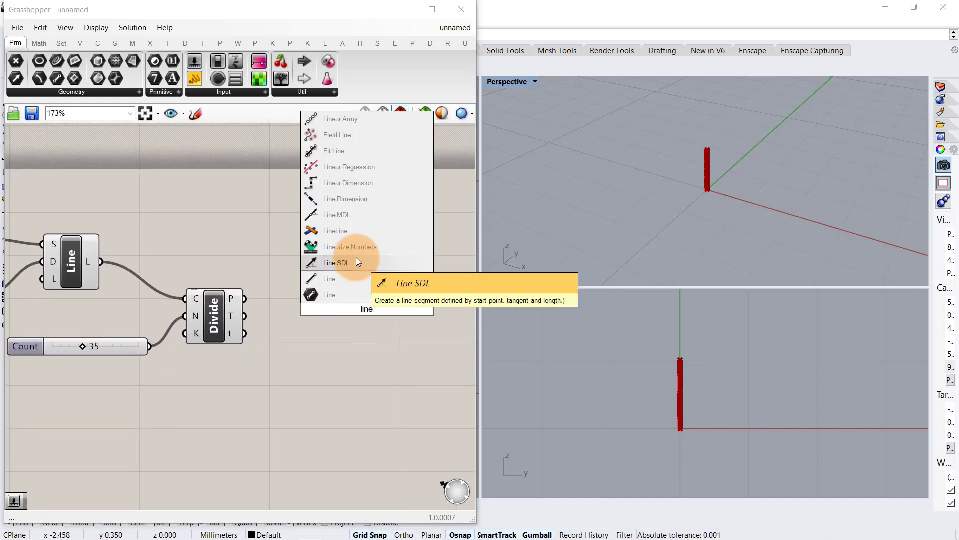
click(355, 257)
drag(244, 299, 397, 268)
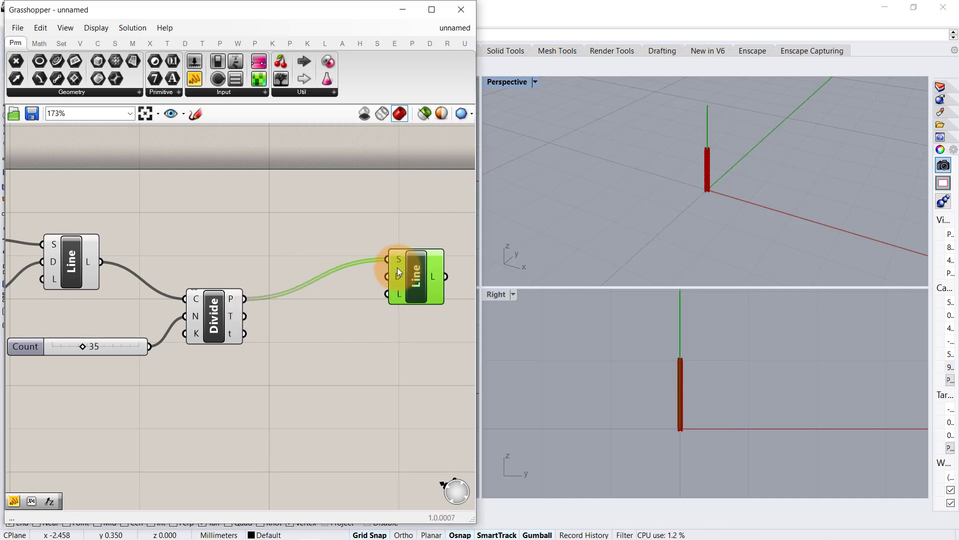
- Add a Unit X vector, connect it to the second line's direction input and arrange both components above the Divide component
double_click(267, 257)
text(x)
click(276, 210)
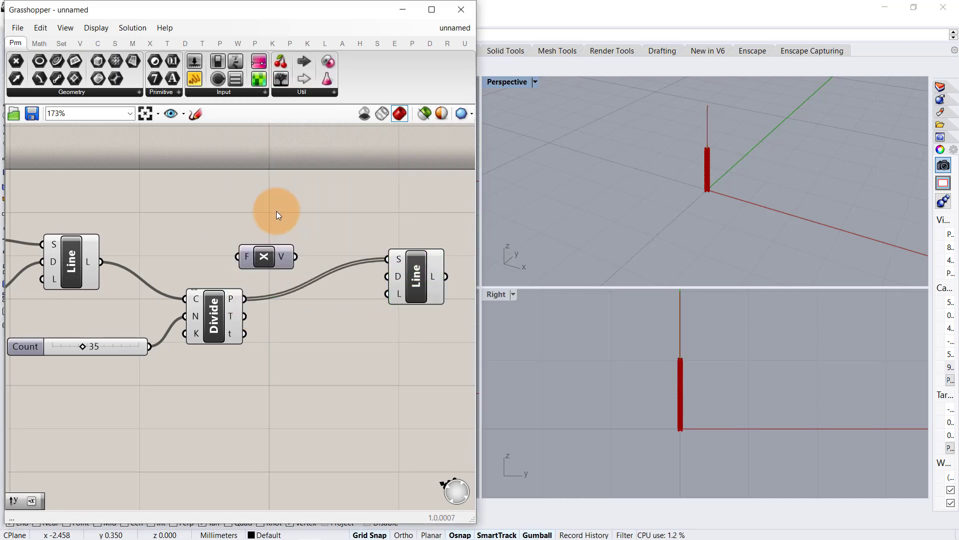
drag(301, 257, 387, 276)
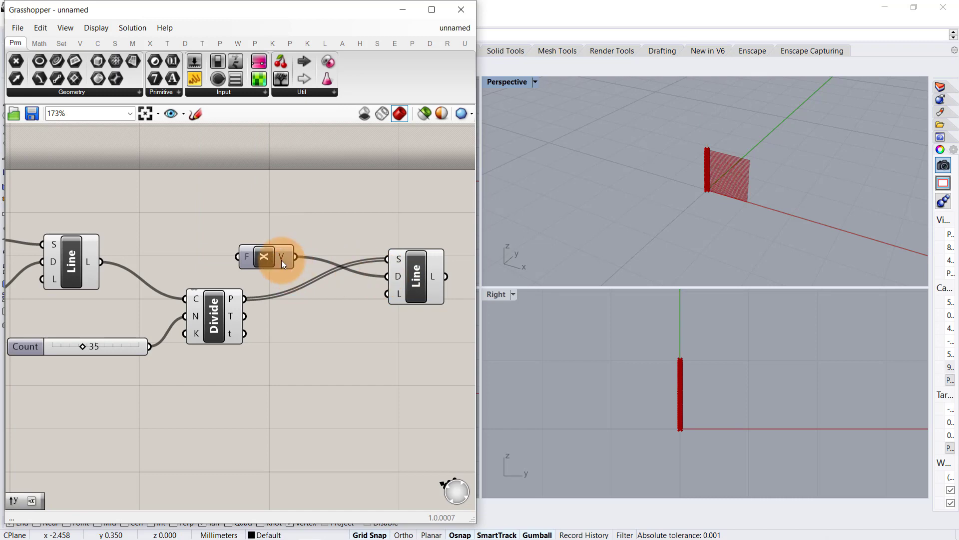
drag(281, 260, 312, 229)
drag(409, 267, 402, 248)
click(353, 390)
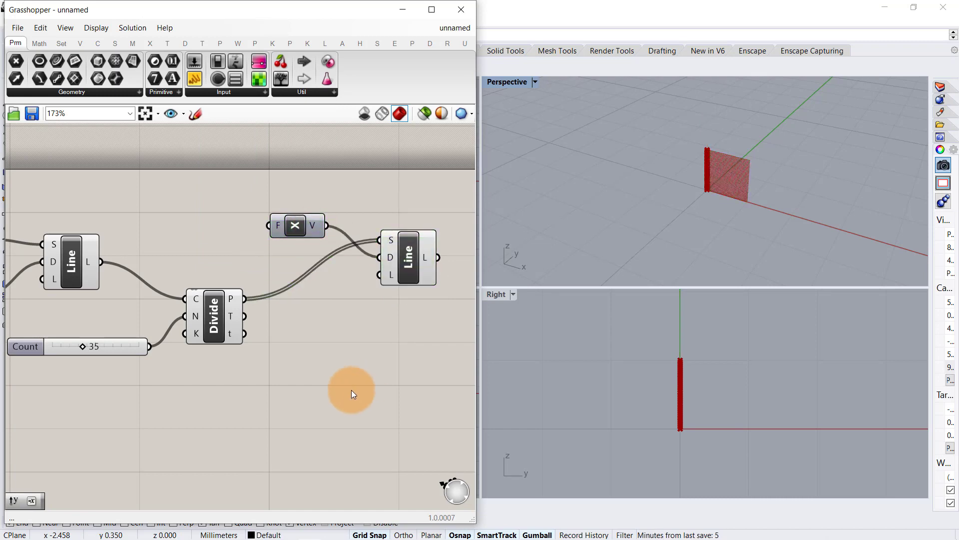
scroll(720, 265, up, 4)
shift+right_drag(701, 253, 676, 83)
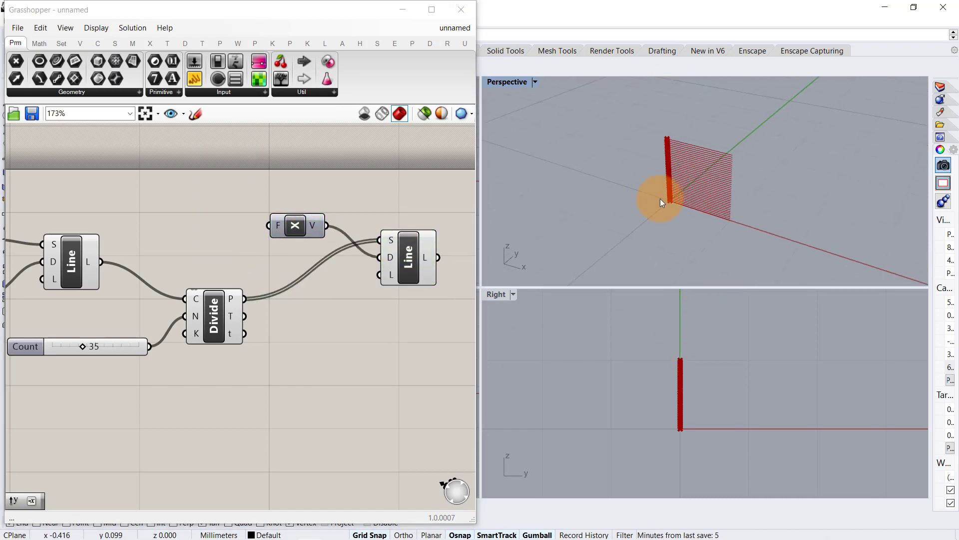
mouse_move(661, 199)
right_down()
mouse_move(674, 186)
mouse_move(661, 197)
right_up()
- Add a Rotate 3D component and connect the second Line's output to its geometry input
right_drag(373, 248, 255, 223)
double_click(355, 247)
text(rota)
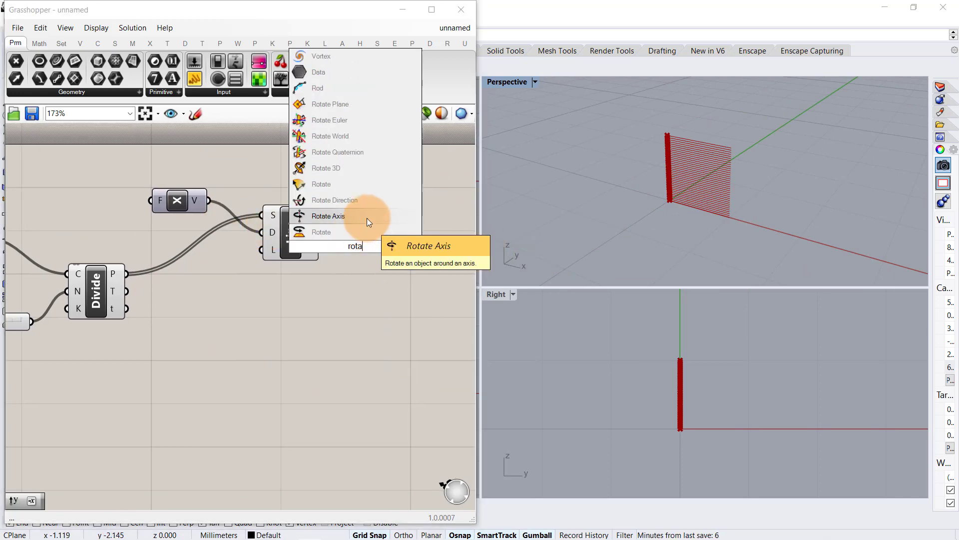
click(362, 168)
drag(353, 252, 395, 270)
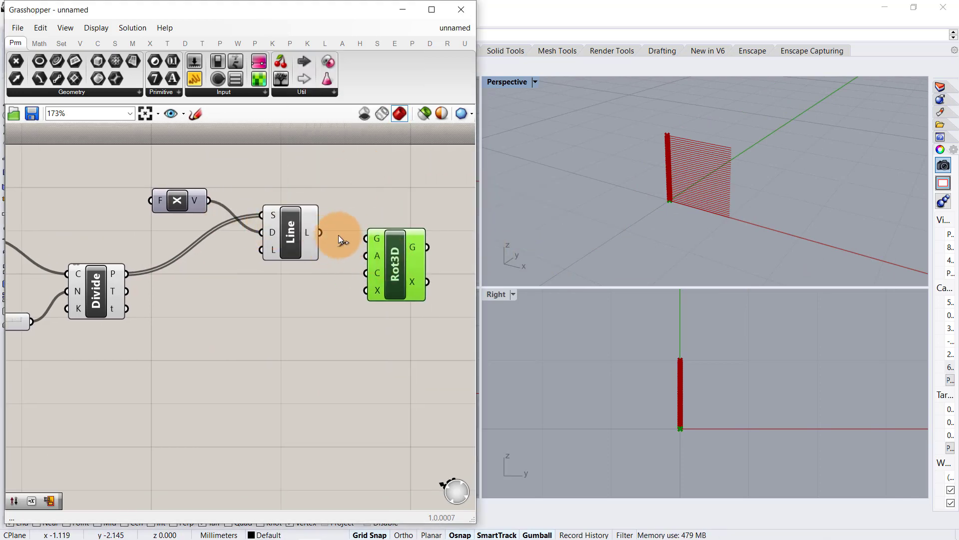
drag(321, 232, 365, 239)
- Connect the division points from Divide Curve to the centre input of Rotate 3D
click(244, 282)
drag(190, 274, 365, 271)
click(408, 267)
click(362, 374)
right_drag(402, 366, 364, 371)
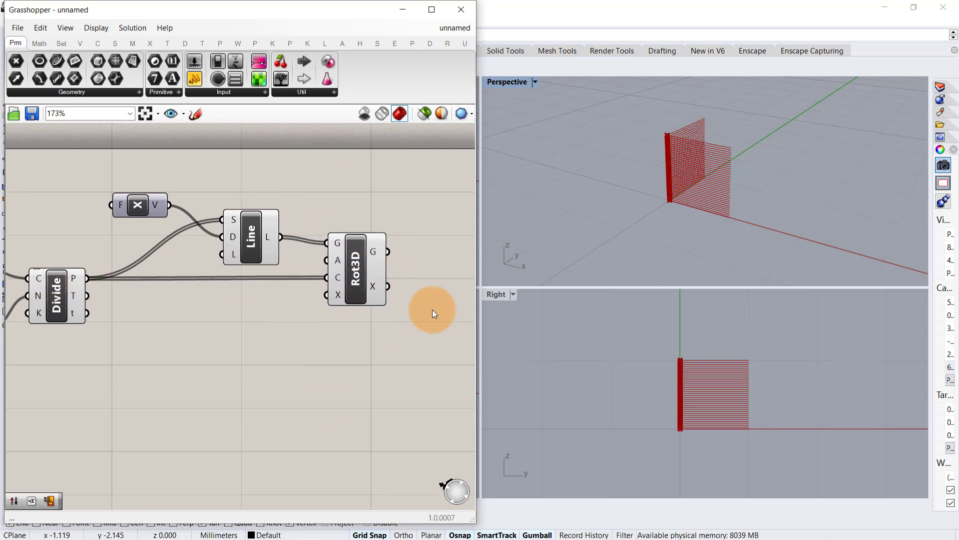
- Add a Loft component and feed the rotated lines into its curves input
right_drag(419, 289, 354, 283)
double_click(390, 265)
text(lo)
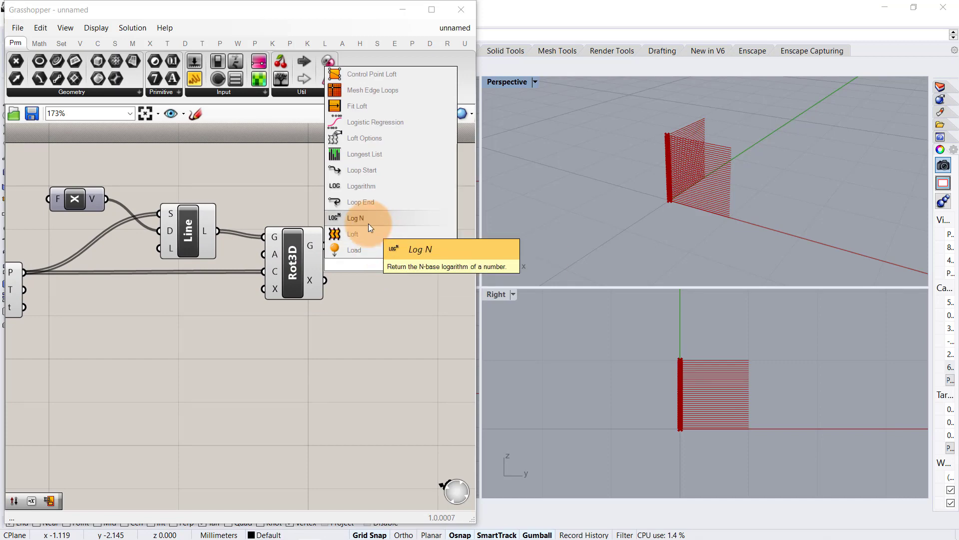
click(365, 233)
drag(370, 254, 370, 256)
drag(393, 269, 395, 263)
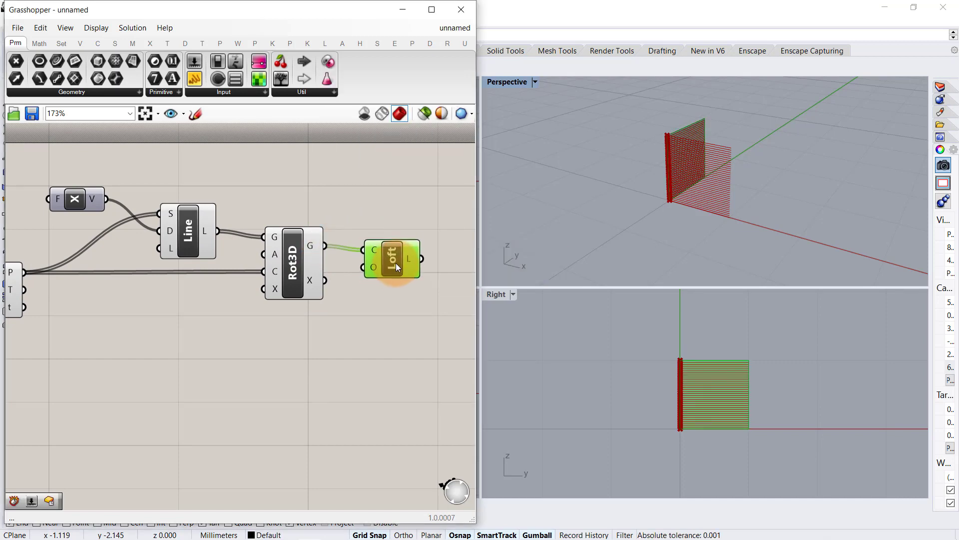
- Duplicate the Unit X, second Line, Rotate 3D and Loft components, place the copies below the originals and space out the copied Unit X
click(369, 211)
scroll(368, 211, down, 4)
drag(409, 172, 221, 307)
key(ctrl+c)
key(ctrl+v)
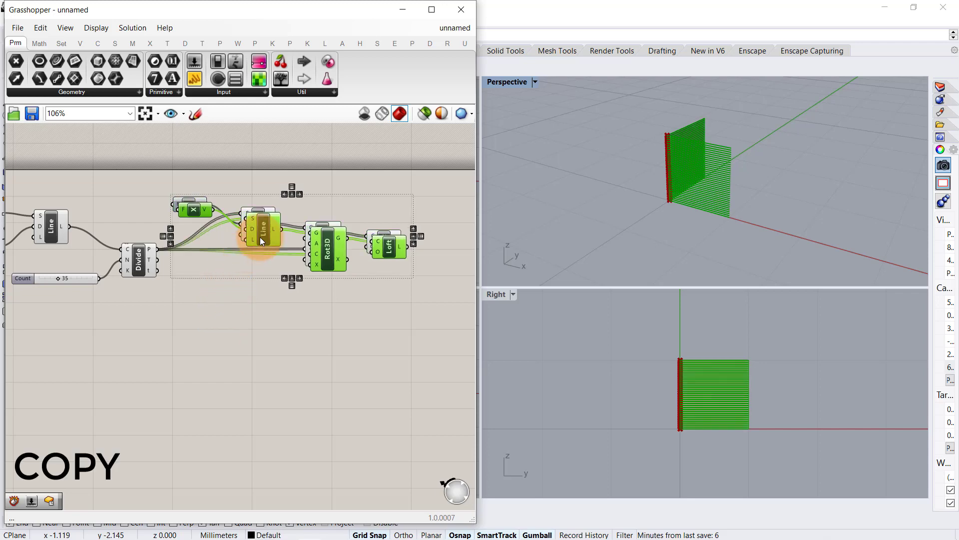
drag(260, 237, 296, 377)
click(206, 303)
scroll(181, 283, up, 4)
drag(199, 282, 188, 391)
click(198, 397)
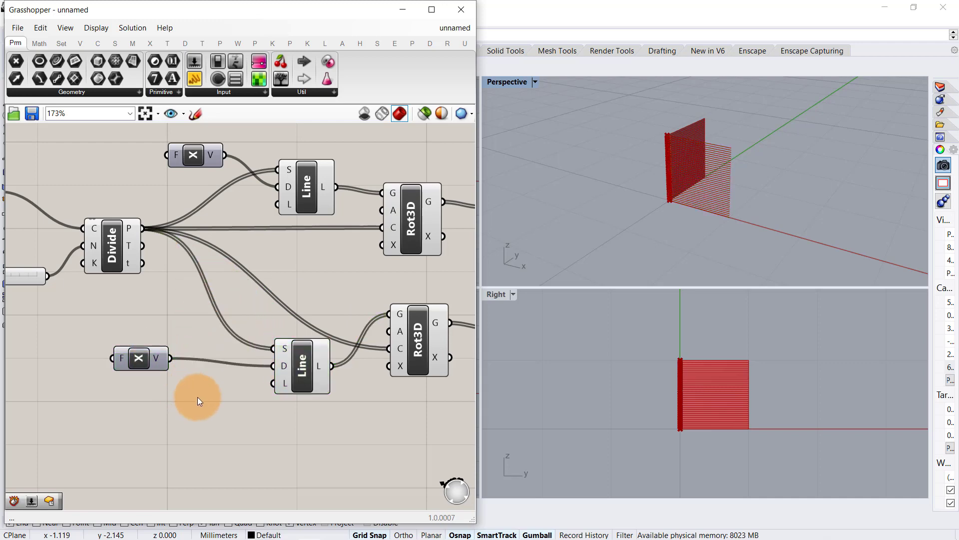
- Insert a Negative component between the copied Unit X and the copied Line's direction input, aligned in the row
double_click(218, 421)
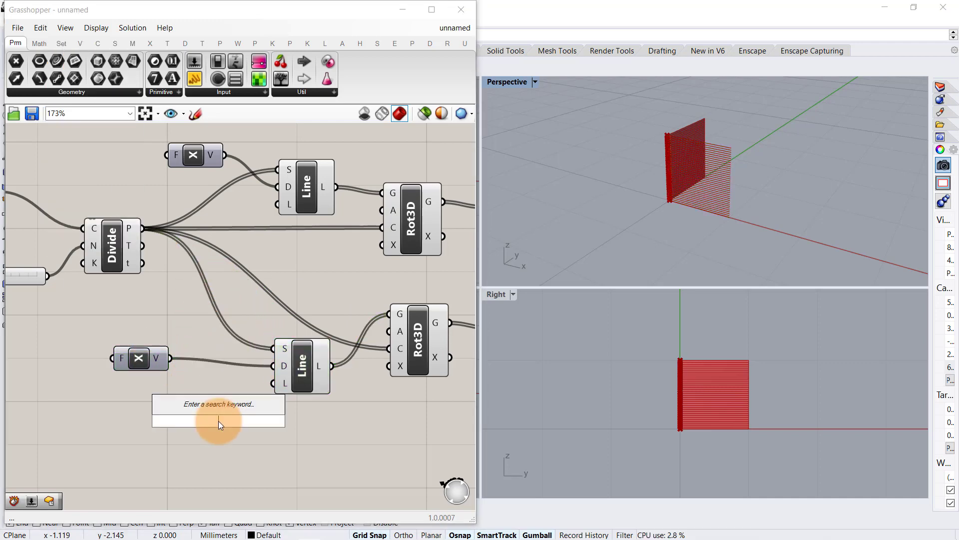
text(ne)
click(188, 390)
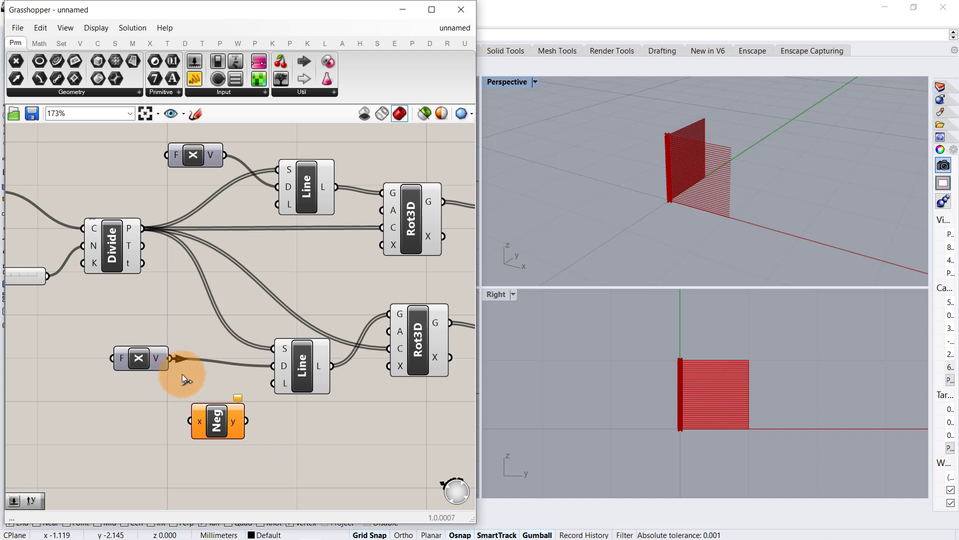
drag(244, 421, 272, 366)
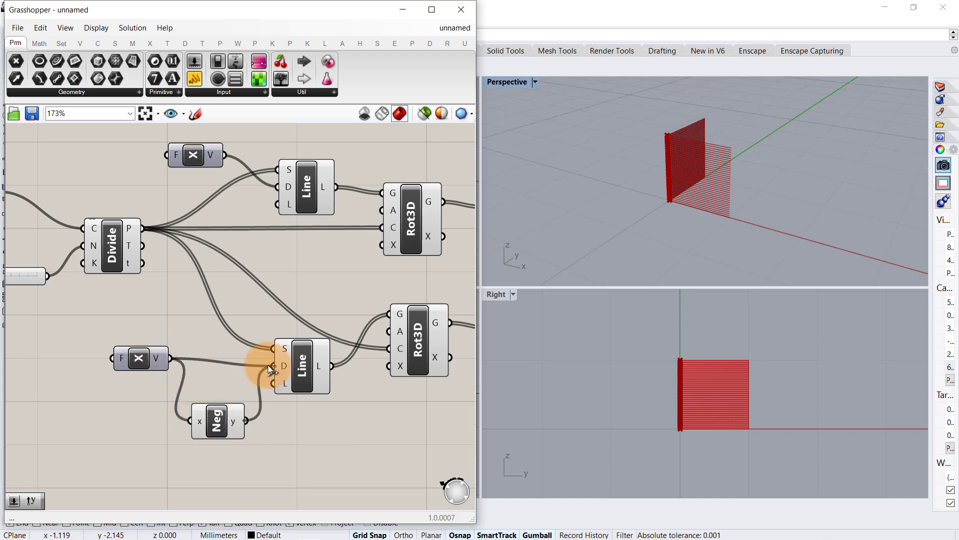
drag(217, 409, 218, 351)
click(224, 427)
scroll(235, 257, down, 2)
right_drag(399, 291, 336, 290)
scroll(415, 202, down, 1)
scroll(180, 305, up, 3)
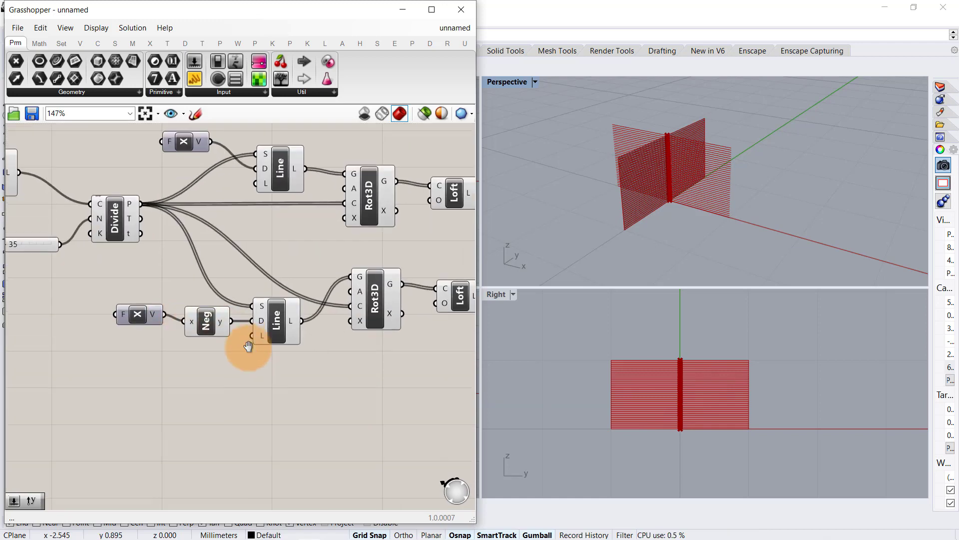
- Add a Radians component below the lower row and connect its output to the angle inputs of both Rotate 3D components
double_click(293, 377)
text(rad)
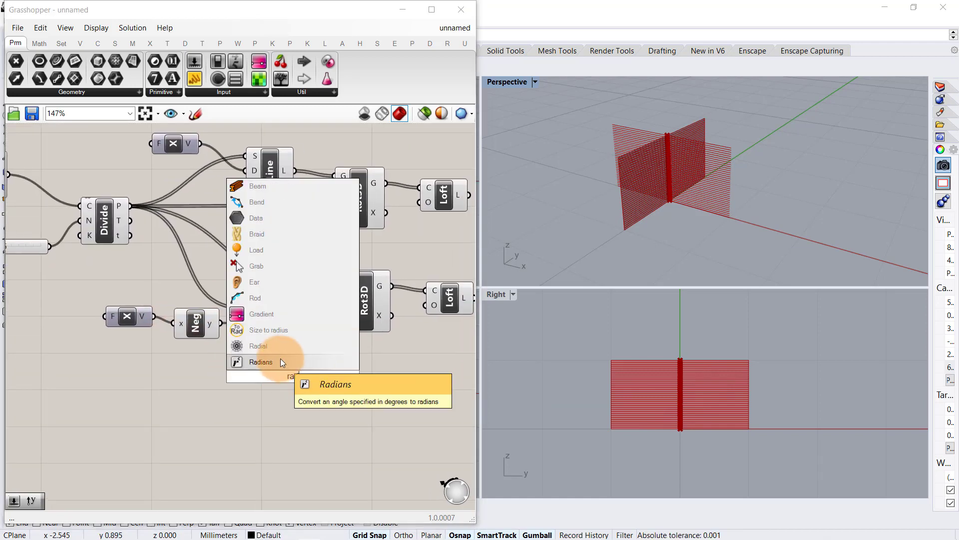
click(281, 360)
drag(318, 376, 334, 191)
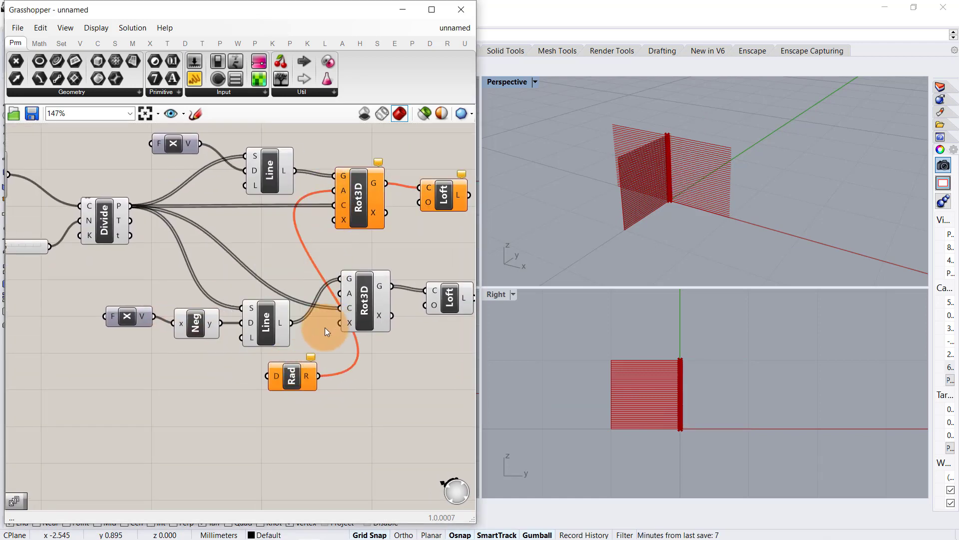
drag(320, 376, 341, 293)
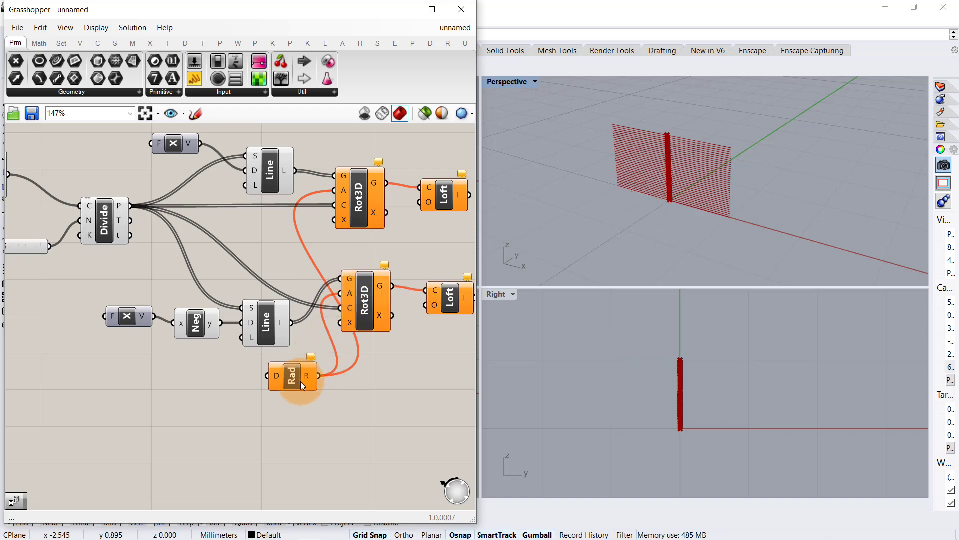
drag(300, 382, 289, 413)
- Add a Series component beside Radians and connect its output to the Radians degrees input
right_drag(167, 423, 245, 392)
click(246, 392)
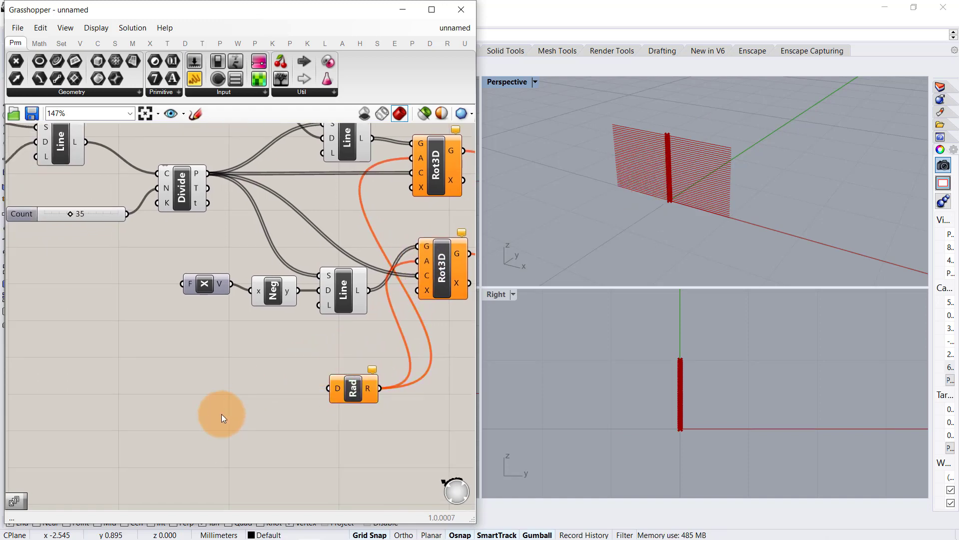
double_click(221, 414)
text(seri)
click(231, 396)
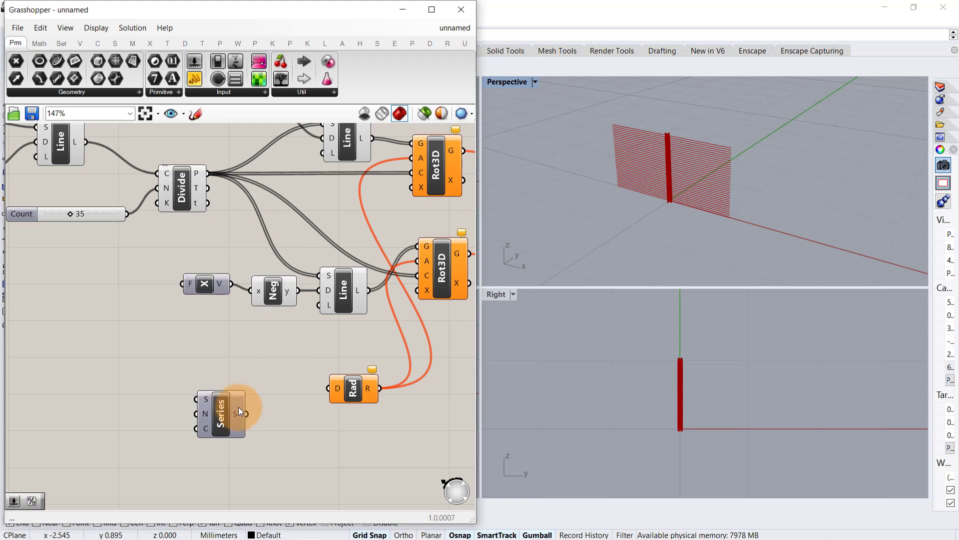
drag(247, 413, 280, 408)
click(175, 394)
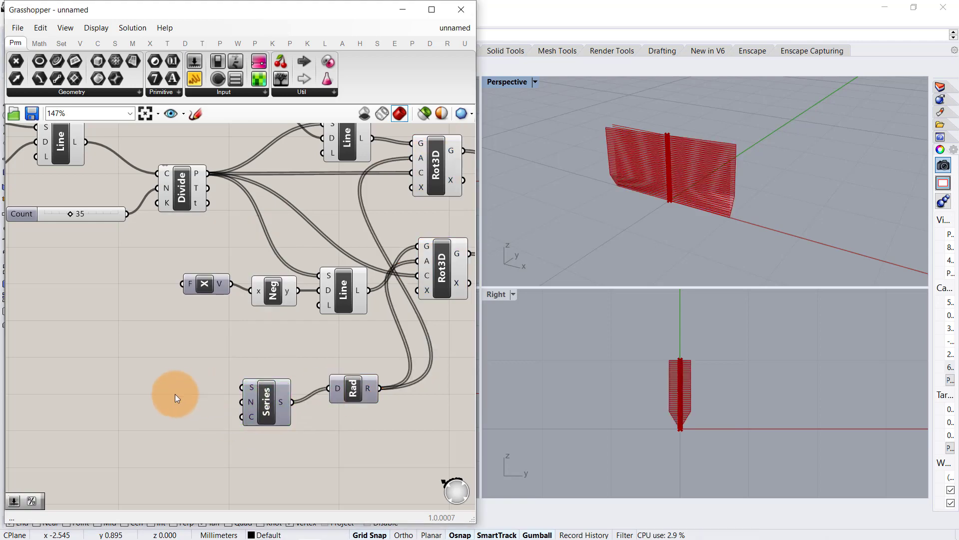
- Add an Evaluate component before Series and remove its y variable
double_click(102, 394)
text(eva)
click(115, 381)
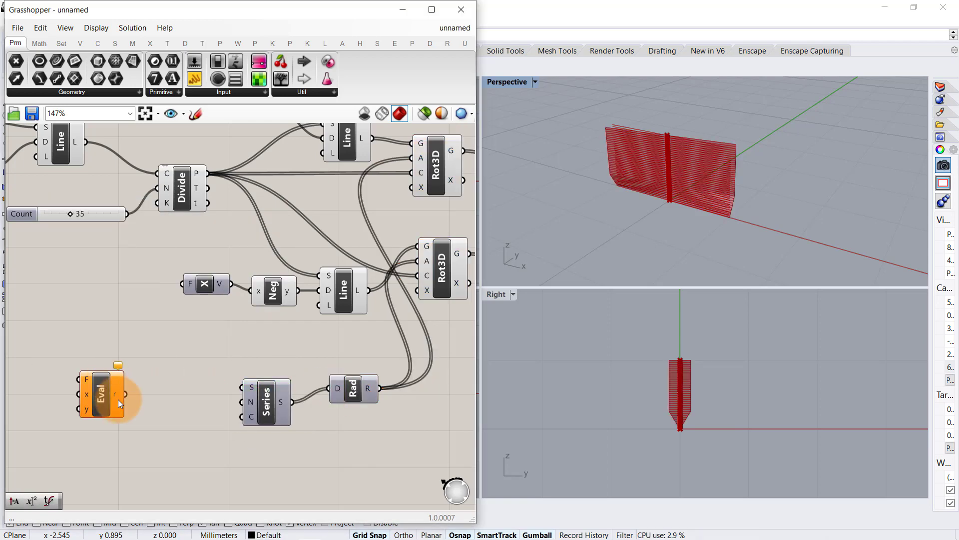
drag(111, 396, 165, 387)
scroll(146, 395, up, 8)
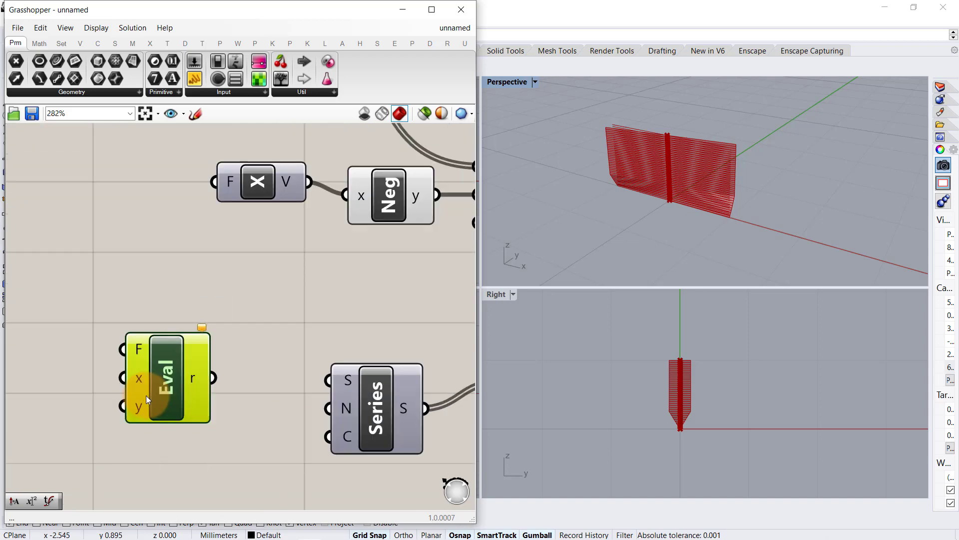
click(154, 415)
scroll(157, 401, down, 6)
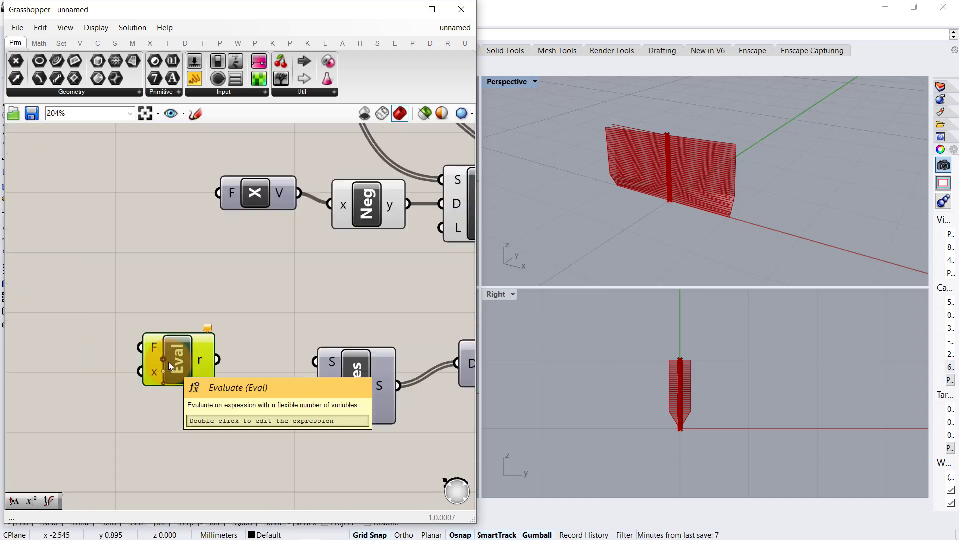
click(193, 412)
- Add a Division component directly below Evaluate
double_click(178, 419)
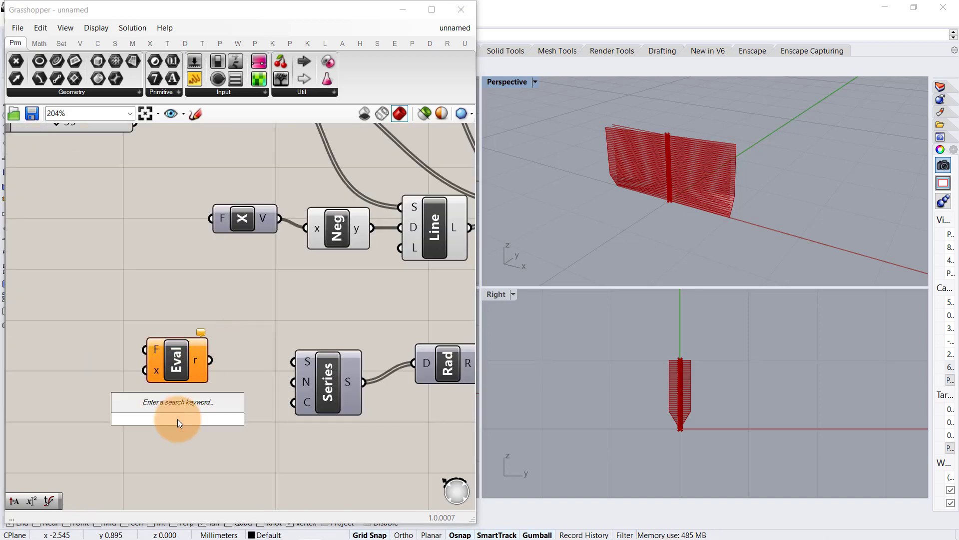
text(divis)
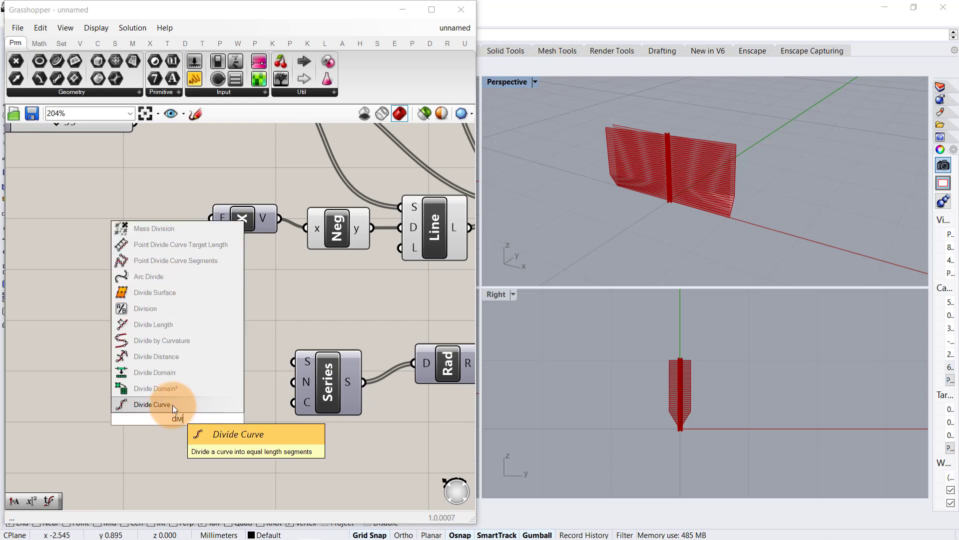
click(177, 406)
scroll(251, 355, down, 1)
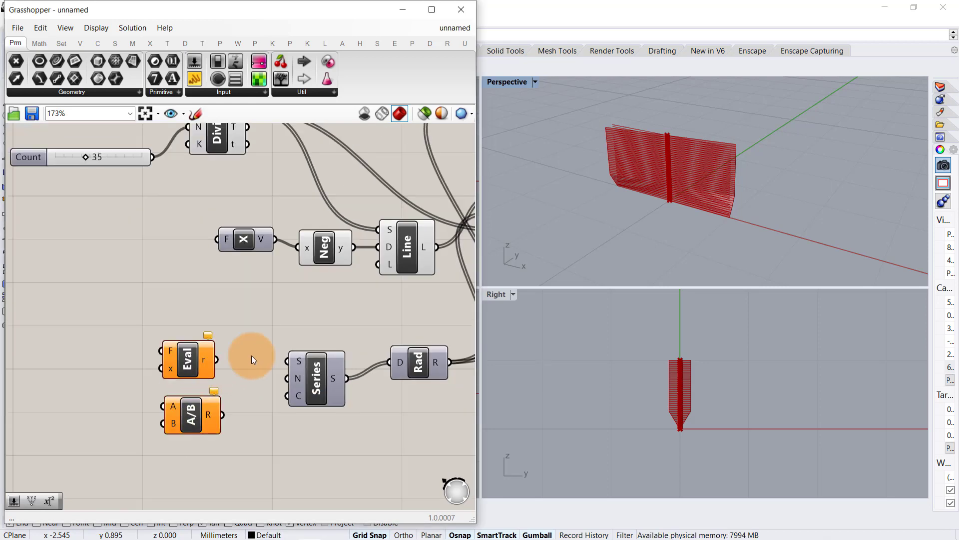
scroll(175, 325, up, 1)
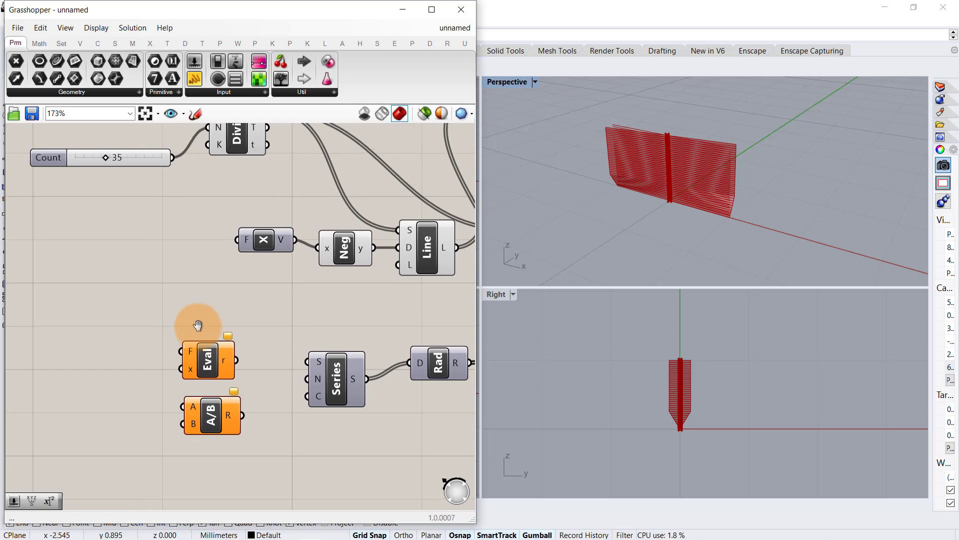
- Add a compact panel containing x+1 and connect it to the expression input of Evaluate
double_click(112, 340)
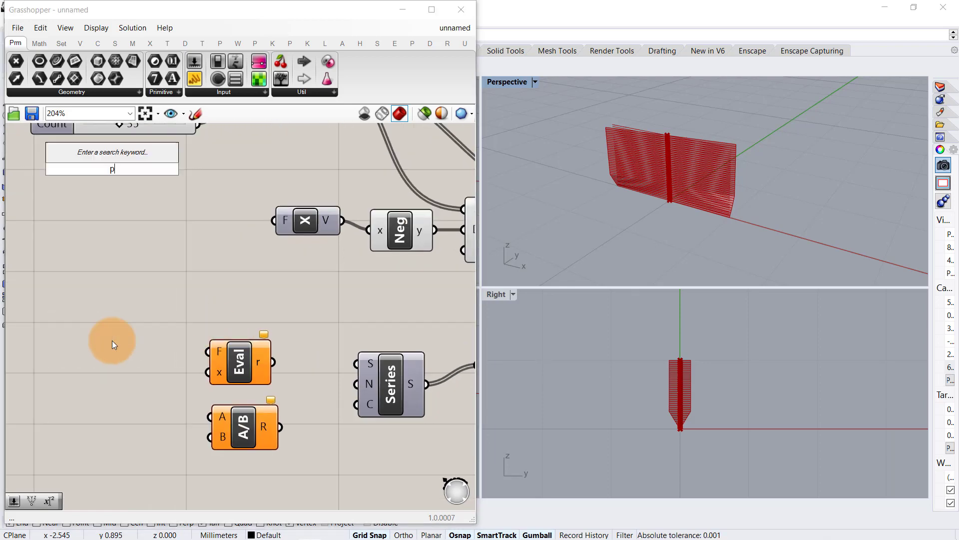
text(panel)
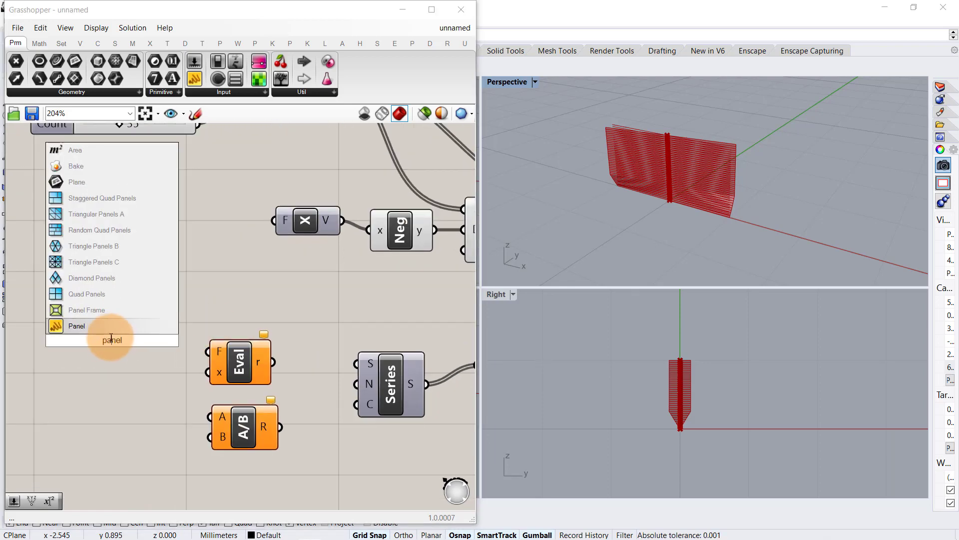
click(113, 325)
double_click(103, 356)
text(x)
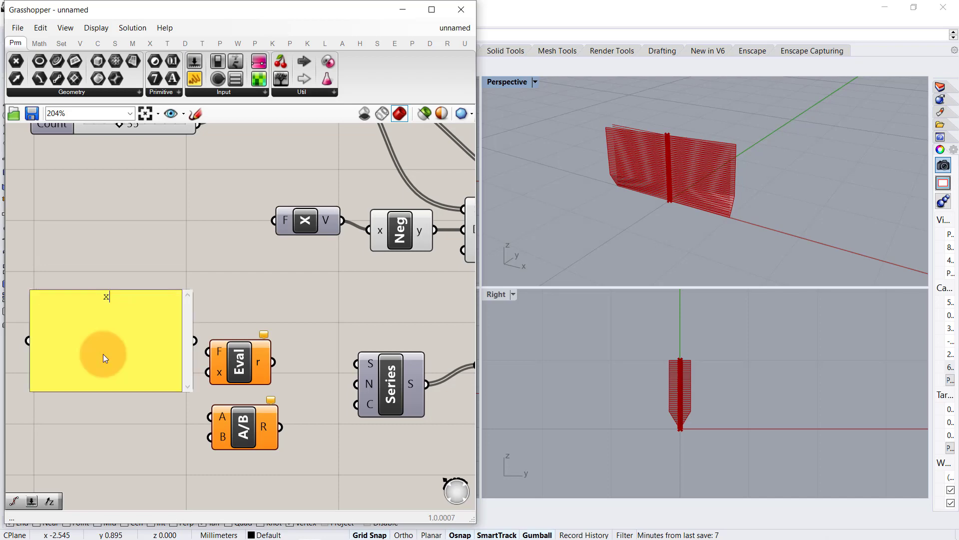
text(+1)
click(182, 275)
drag(191, 291, 208, 351)
drag(109, 373, 139, 340)
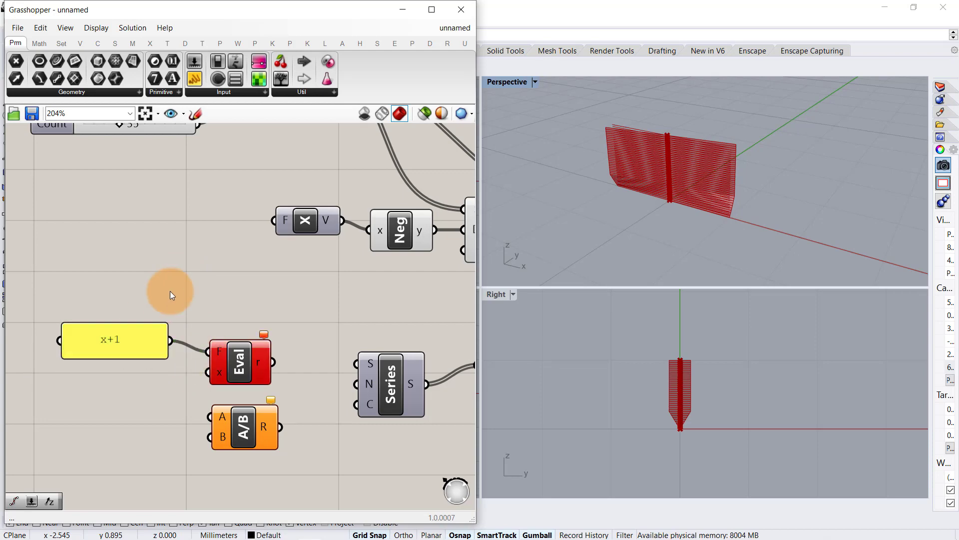
- Connect the Count slider to Evaluate's x input, and feed the Evaluate and Division results into Series' C and N inputs respectively
scroll(170, 290, down, 2)
drag(191, 171, 270, 359)
scroll(216, 328, up, 2)
drag(85, 328, 59, 338)
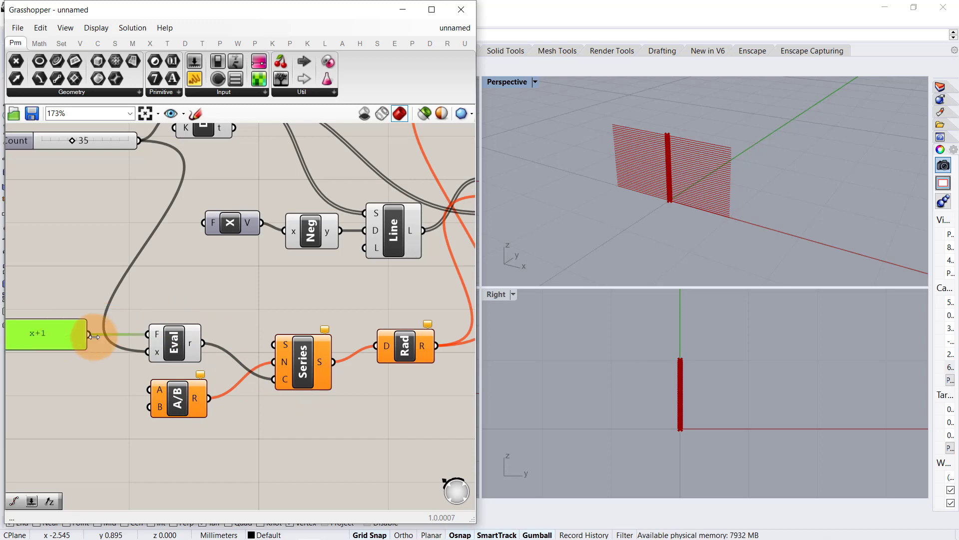
click(148, 322)
- Connect the Count slider to the B input of Division
right_drag(44, 383, 123, 362)
scroll(160, 301, down, 3)
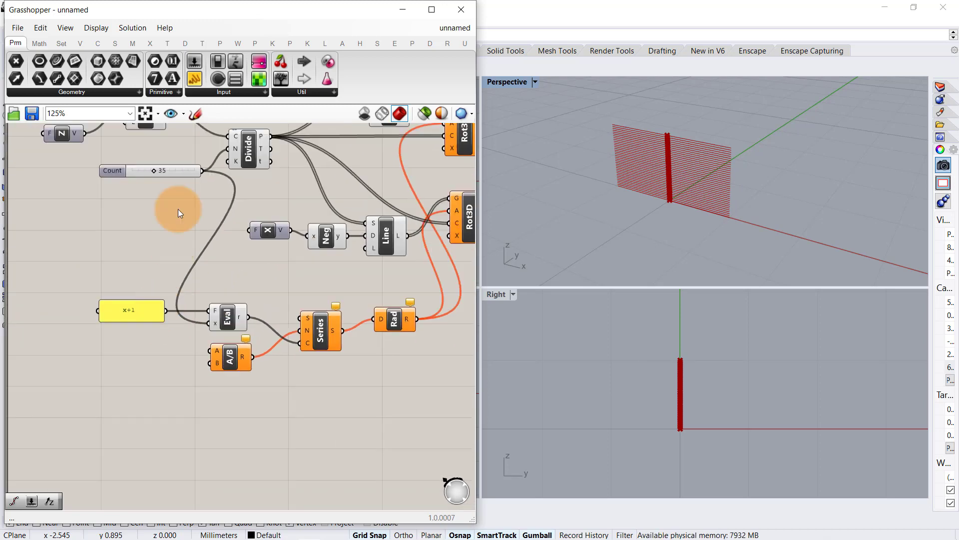
drag(196, 200, 211, 362)
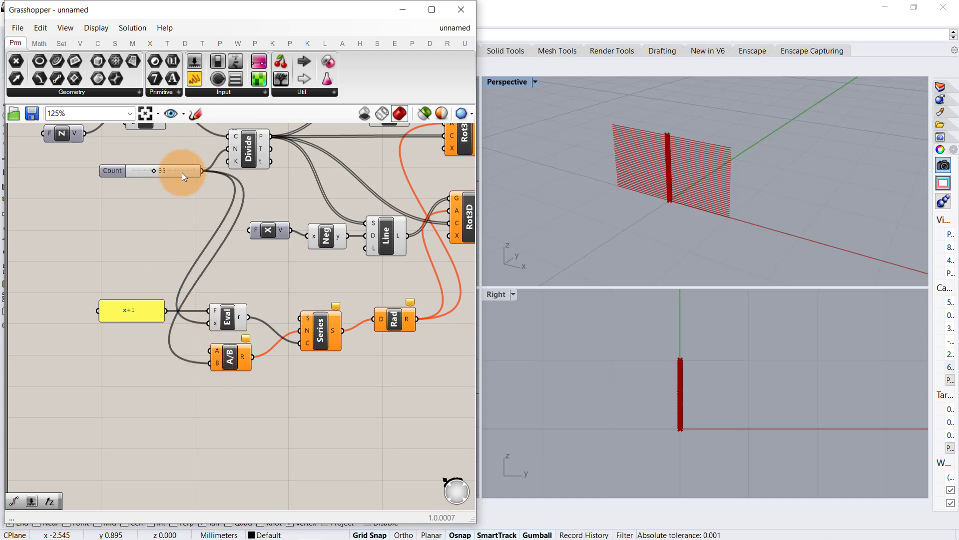
drag(183, 173, 158, 176)
click(173, 288)
- Add a number slider set to 360 and connect it to the A input of Division
scroll(151, 346, up, 3)
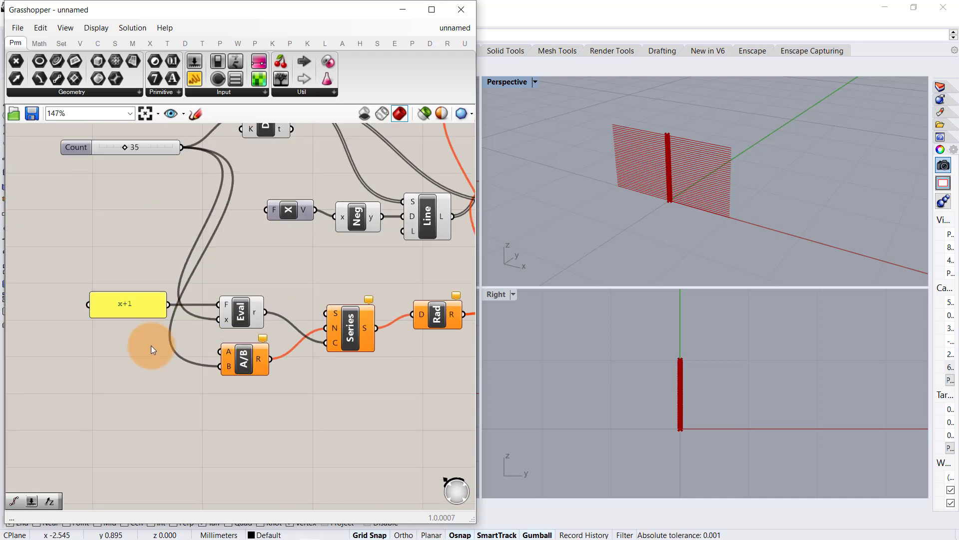
double_click(101, 362)
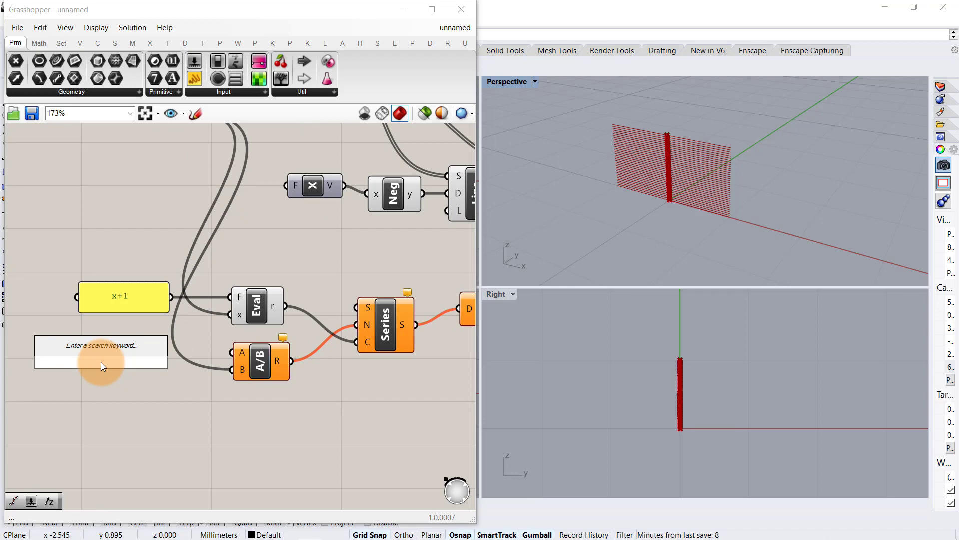
text(360)
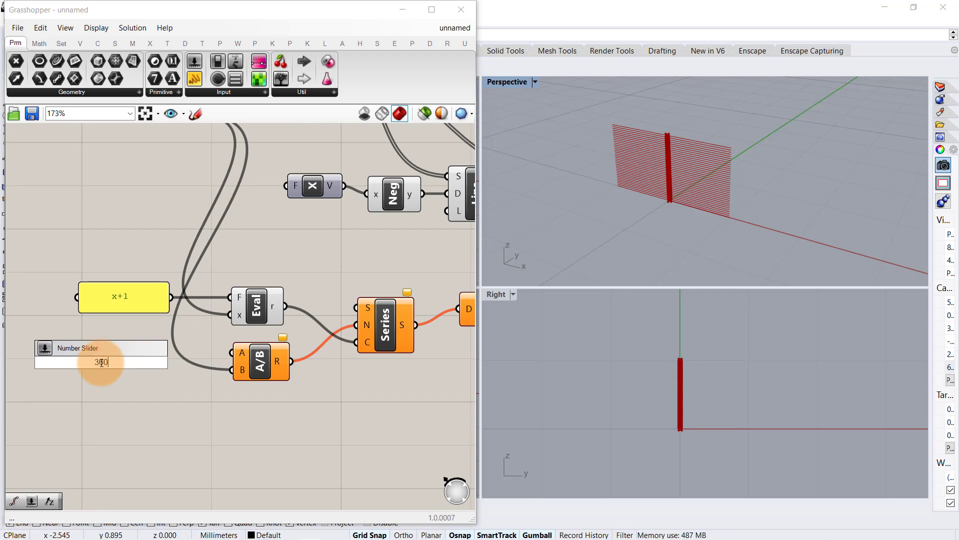
key(Return)
drag(190, 355, 232, 352)
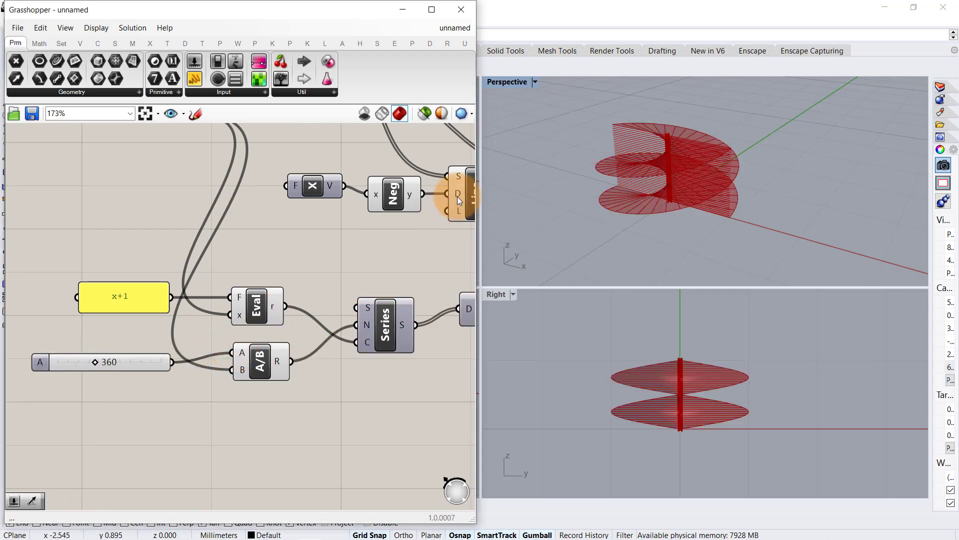
- Test the twist by varying the Division's A slider, and reset it to 360
right_drag(683, 136, 732, 188)
scroll(732, 189, down, 4)
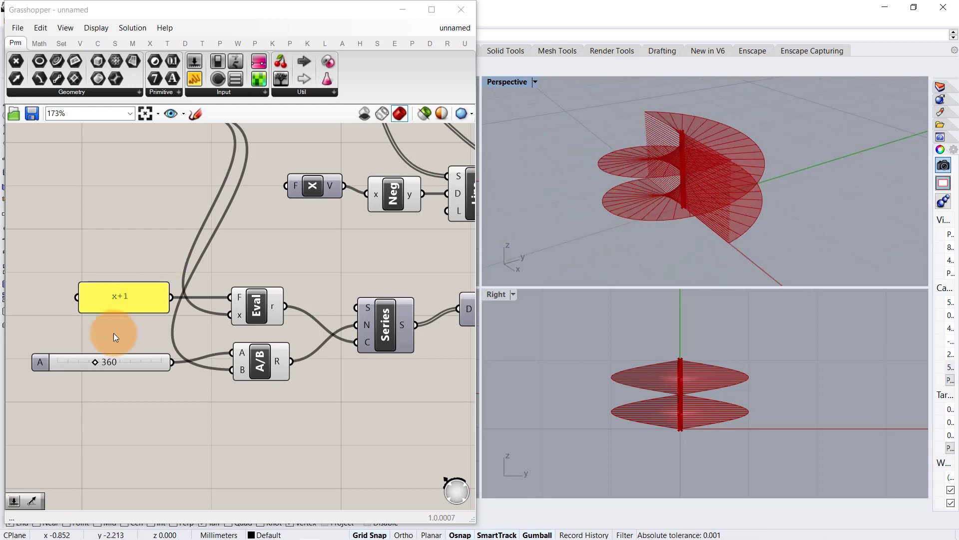
mouse_move(97, 361)
mouse_down()
mouse_move(49, 367)
mouse_move(121, 362)
mouse_move(97, 366)
mouse_up()
double_click(106, 362)
text(360)
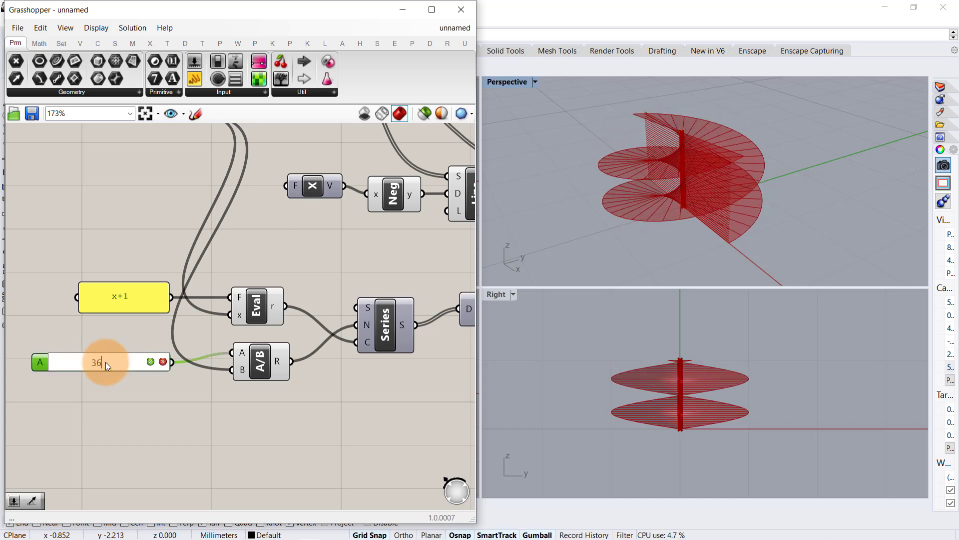
key(Return)
- Add a Center Box component above the existing definition
scroll(118, 344, down, 5)
right_drag(203, 289, 95, 278)
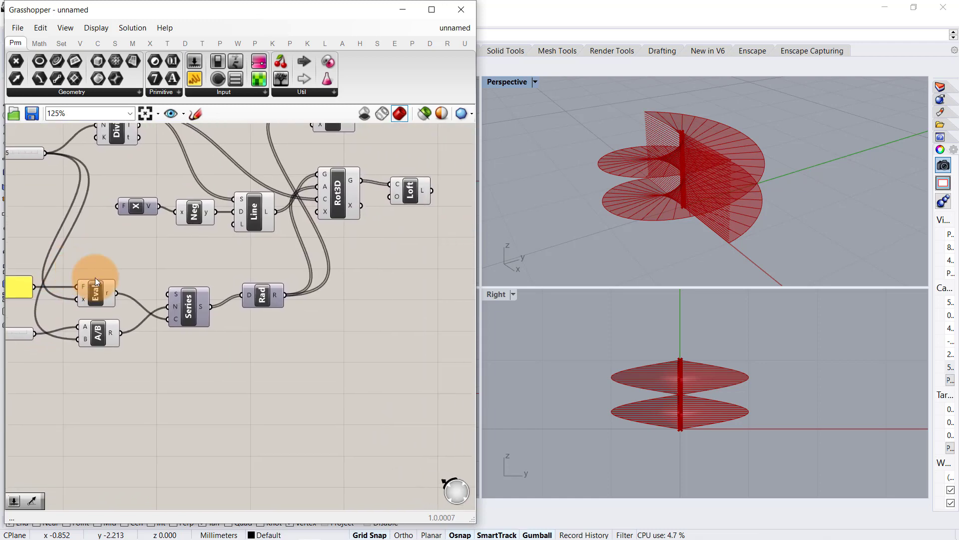
right_drag(181, 252, 142, 283)
scroll(285, 182, up, 3)
right_drag(322, 260, 409, 355)
scroll(390, 325, down, 3)
right_drag(297, 280, 340, 302)
scroll(243, 258, up, 3)
double_click(221, 246)
text(box)
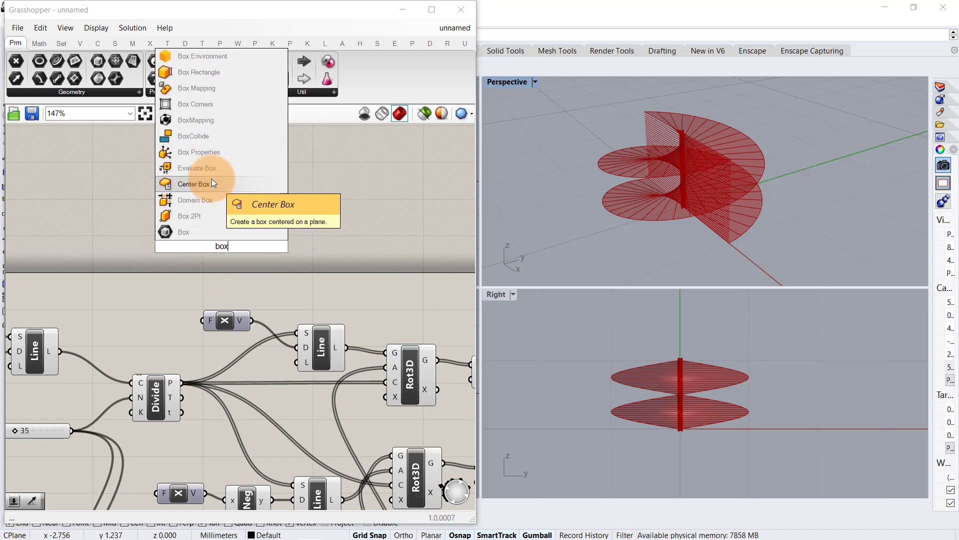
click(211, 178)
- Connect the 0,0,0 panel to the base input of Center Box
right_drag(157, 268, 275, 250)
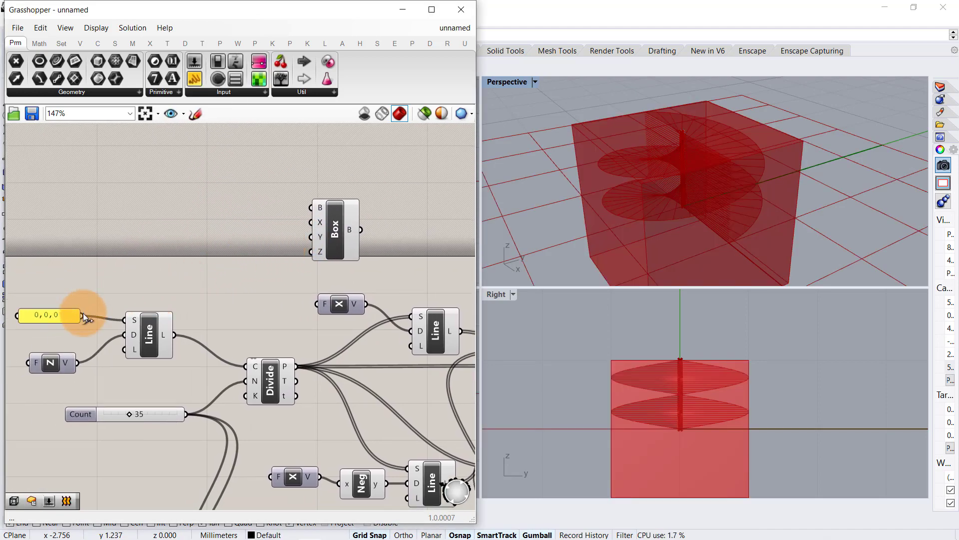
drag(83, 315, 353, 207)
click(232, 199)
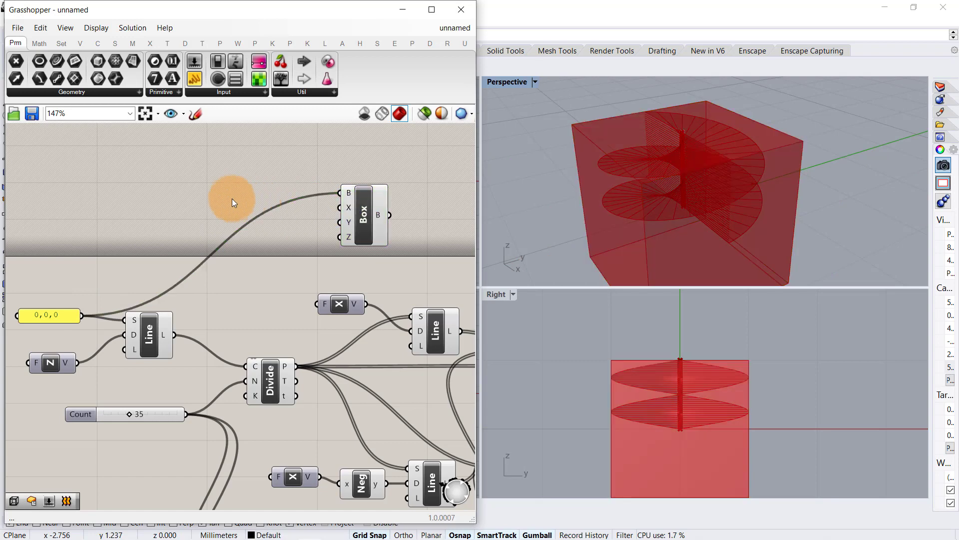
- Add a number slider of 0.5 and connect it to the X and Y inputs of Center Box
double_click(230, 198)
text(slider)
key(Return)
scroll(279, 198, up, 3)
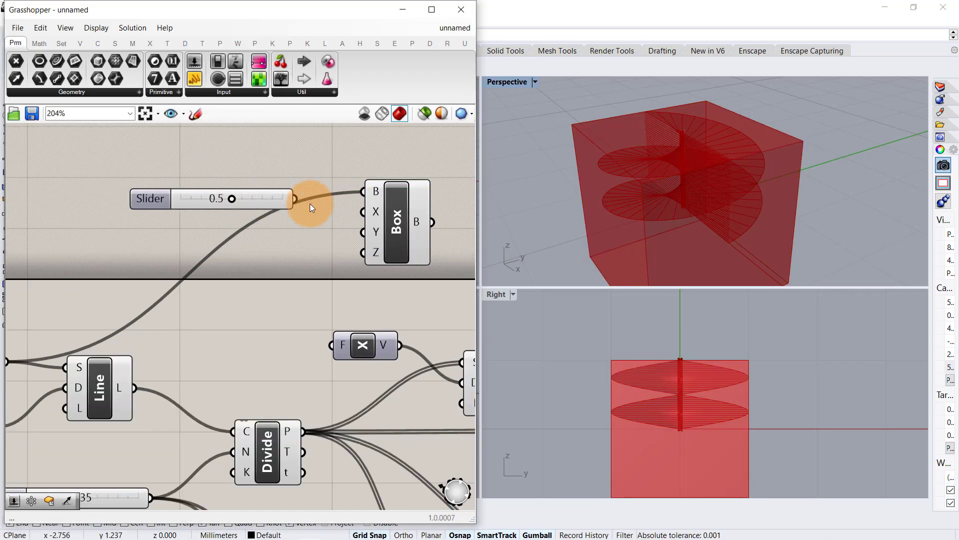
drag(247, 164, 242, 152)
drag(273, 161, 364, 212)
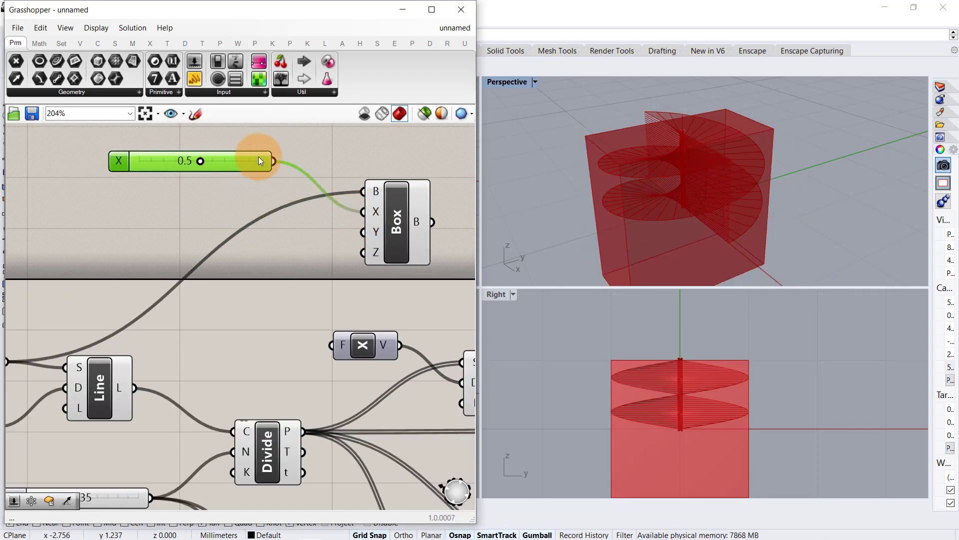
drag(274, 161, 363, 232)
- Add a Brep Wireframe component above the Rotate 3D components and connect the box output to its B input
scroll(327, 203, down, 3)
right_drag(402, 221, 243, 192)
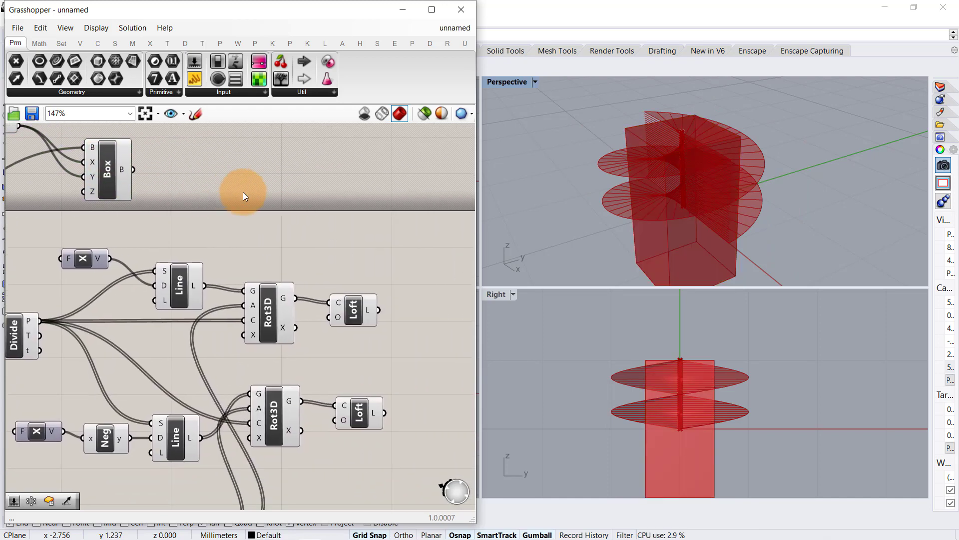
double_click(243, 193)
text(wire)
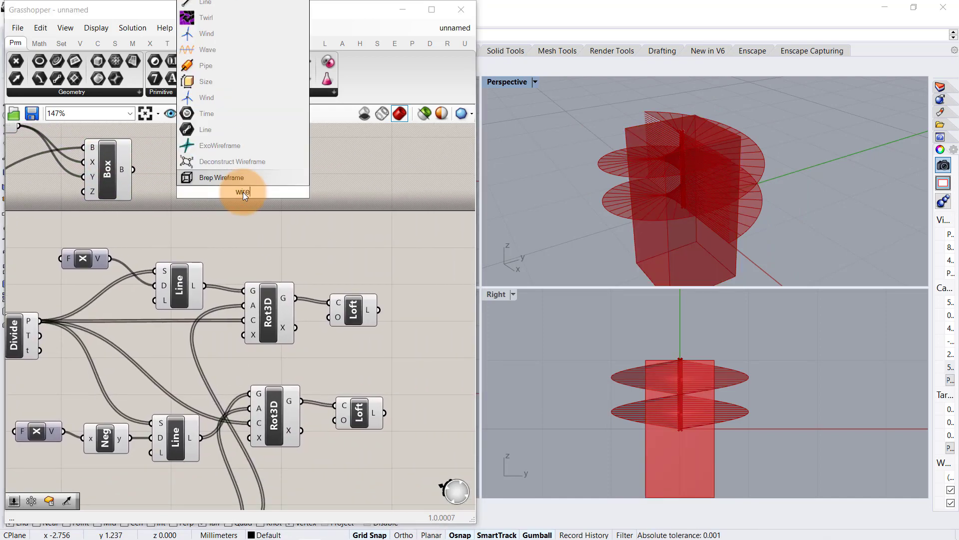
click(251, 179)
drag(198, 181, 269, 212)
click(301, 196)
right_drag(377, 246, 294, 212)
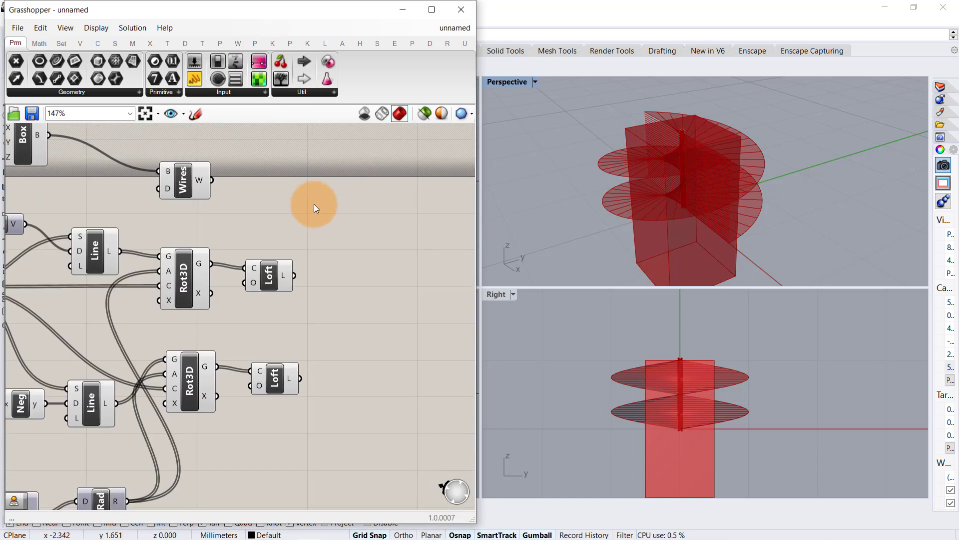
- Add a Project component beside the Brep Wireframe and connect the wireframe output to its C input
double_click(314, 204)
text(pro)
click(314, 191)
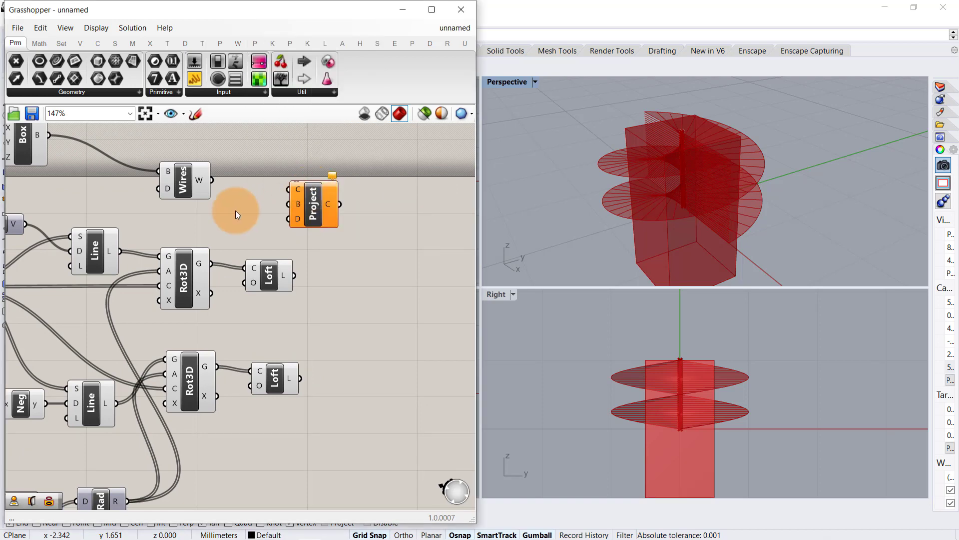
drag(212, 180, 378, 209)
- Connect the upper Loft to the Project's B input, and duplicate the Project with the lower Loft as its B input
drag(294, 275, 406, 337)
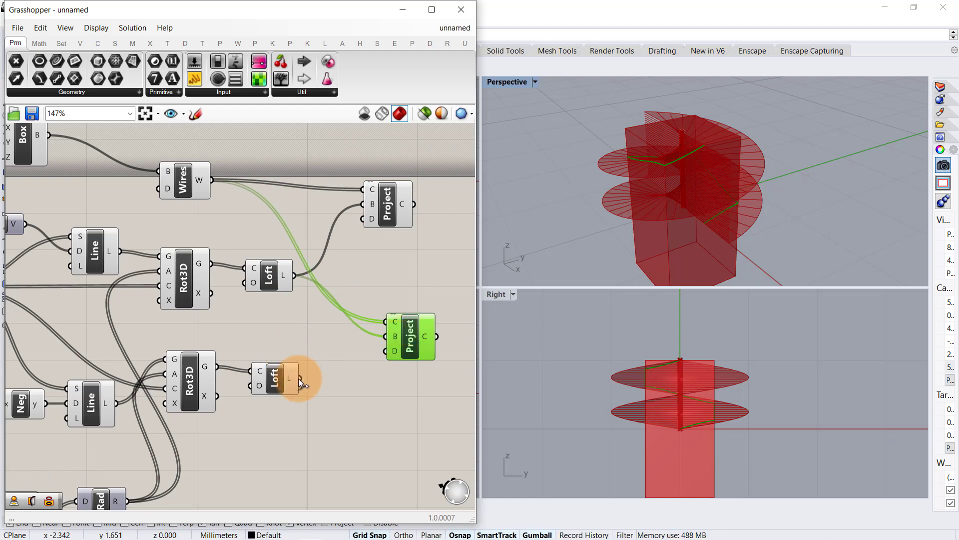
drag(299, 378, 400, 361)
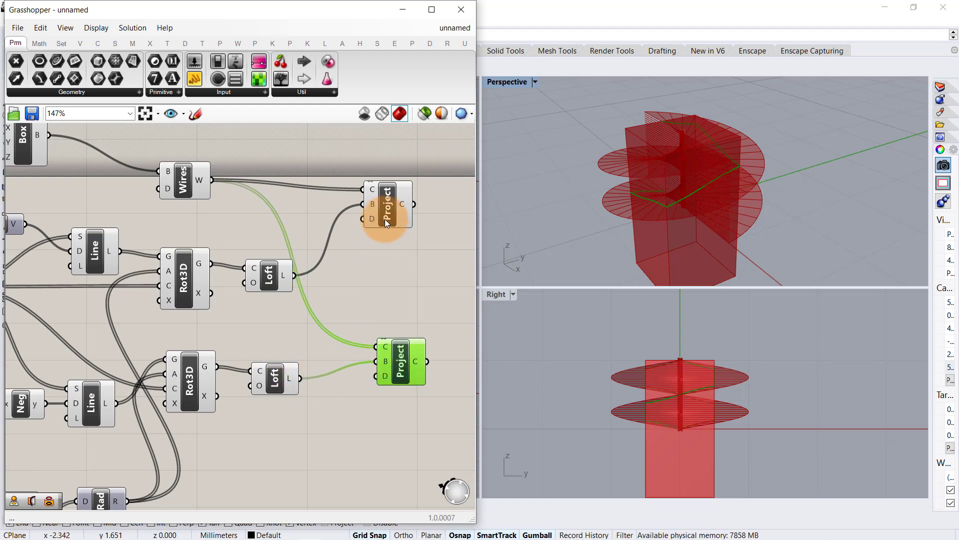
drag(385, 218, 392, 217)
click(396, 292)
- Add a Surface Split component beside the upper Project component
right_drag(397, 293, 294, 299)
double_click(378, 230)
text(surface)
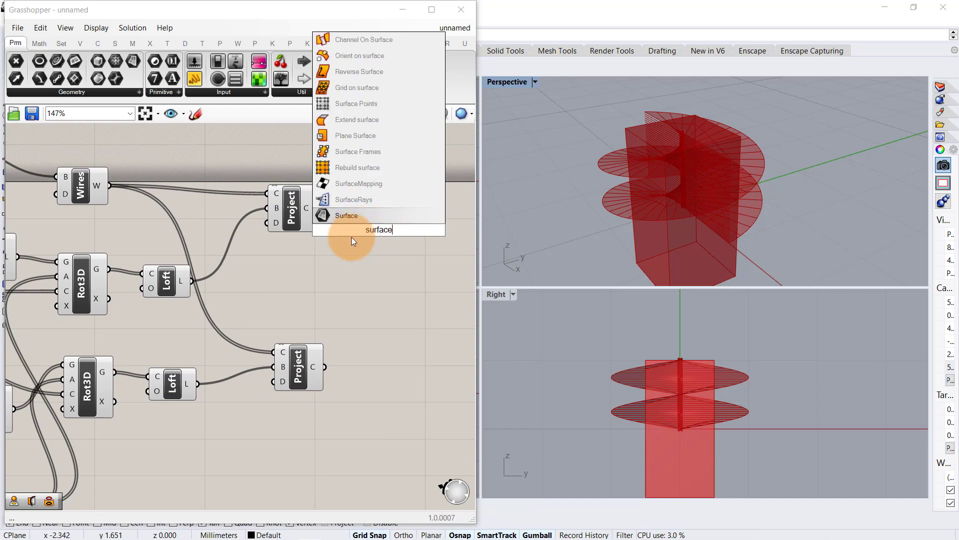
text(s)
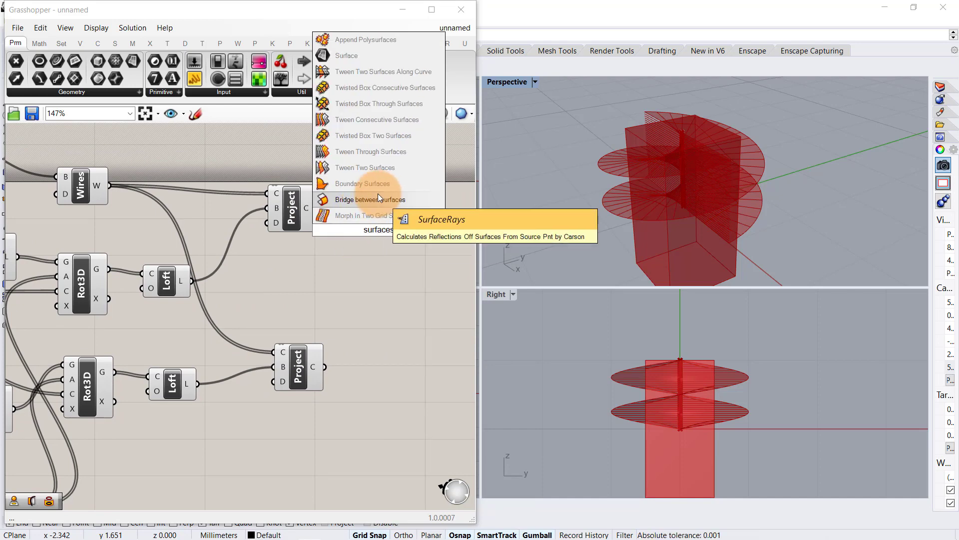
key(BackSpace)
text(s)
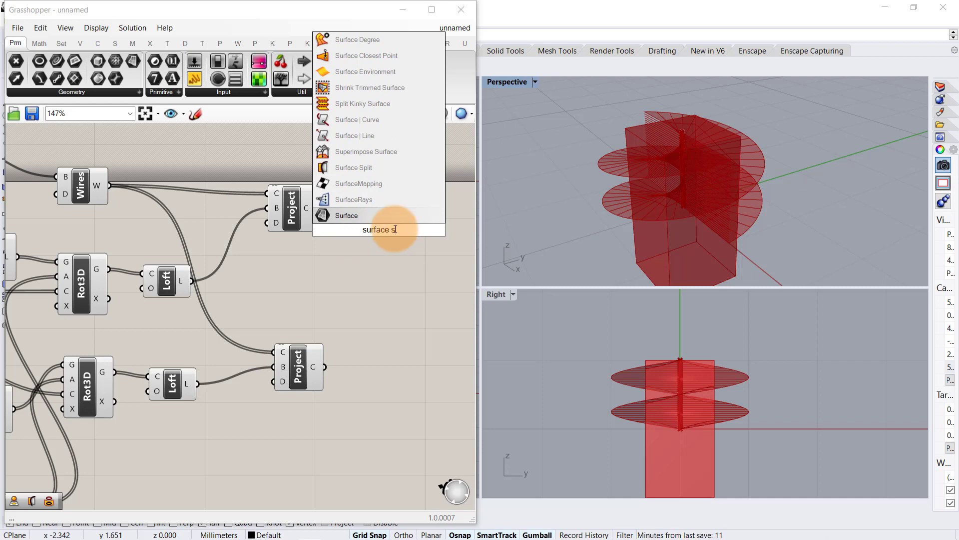
click(355, 167)
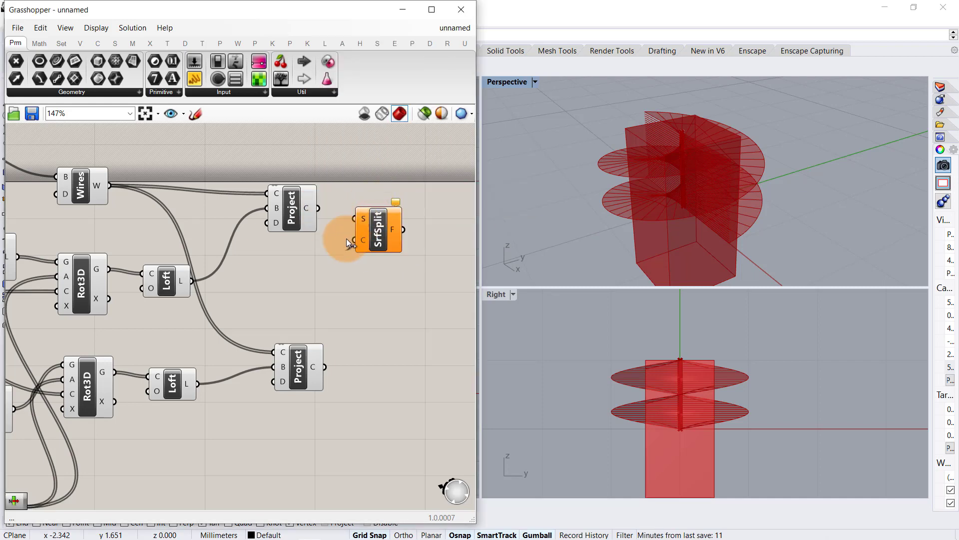
- Feed the upper Project's curves, flattened, into Surface Split's C input and the upper Loft into its S input
right_click(364, 239)
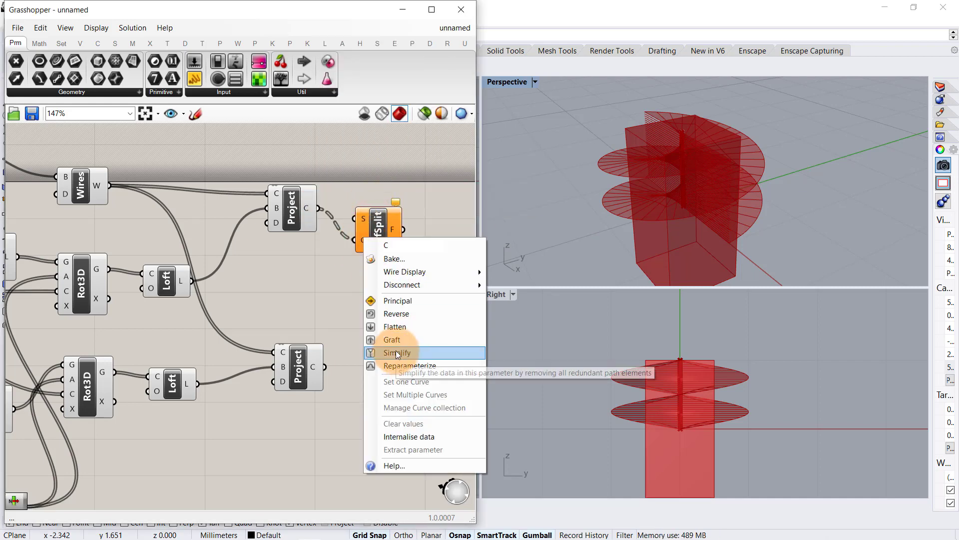
click(392, 326)
drag(191, 281, 376, 253)
- Duplicate the Surface Split and connect the lower Loft to its S input and the lower Project's curves to its C input
key(ctrl+c)
key(ctrl+v)
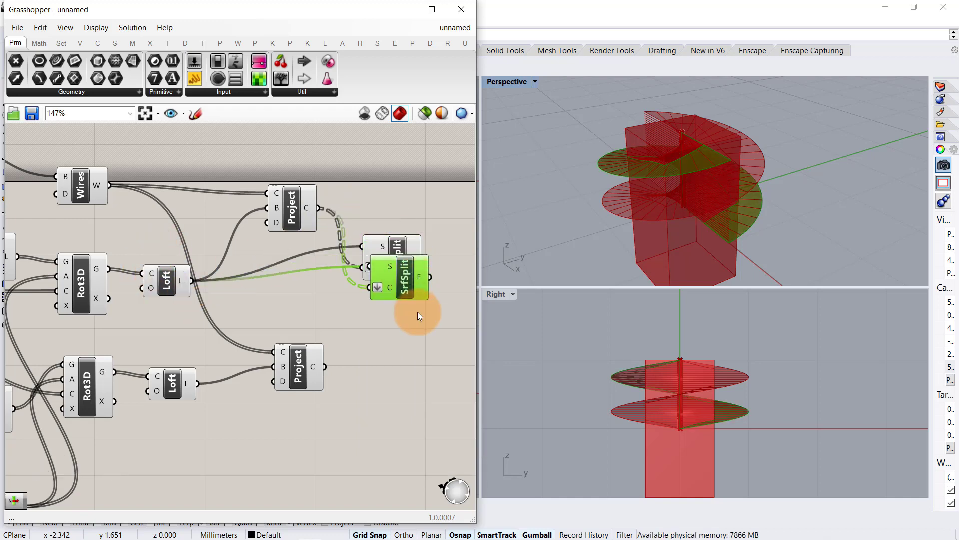
drag(416, 291, 422, 359)
drag(362, 360, 372, 359)
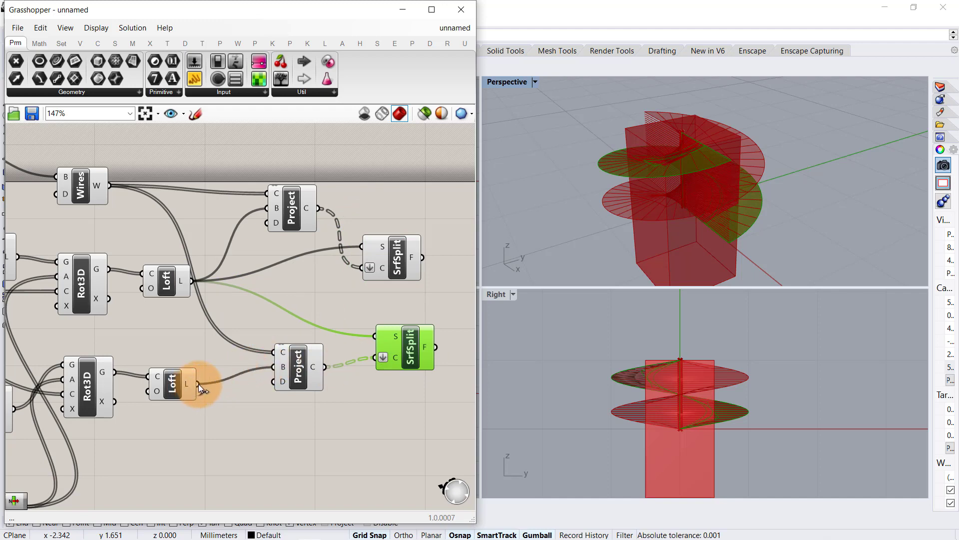
drag(198, 383, 375, 336)
drag(314, 380, 324, 420)
click(404, 345)
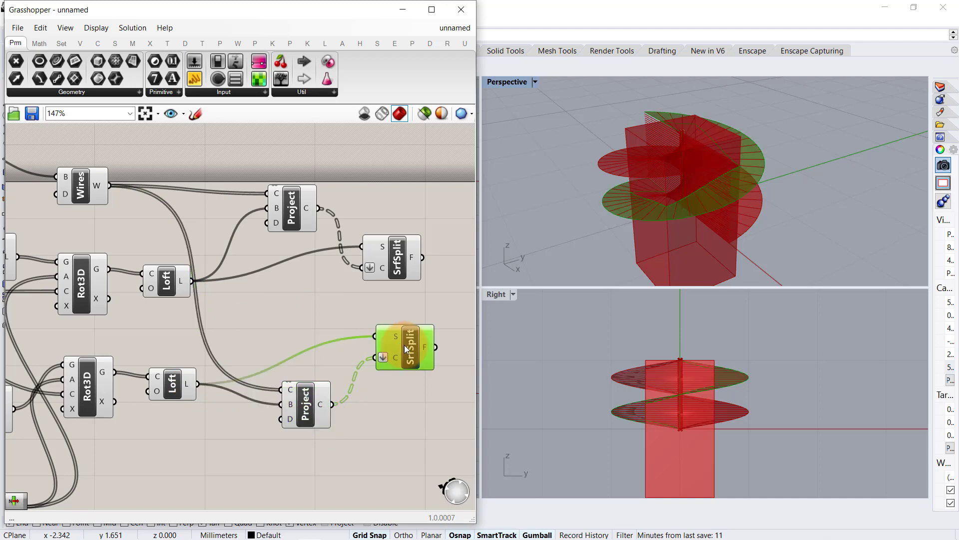
- Move the upper Surface Split component in line with the lower one
click(392, 265)
right_drag(403, 341, 201, 330)
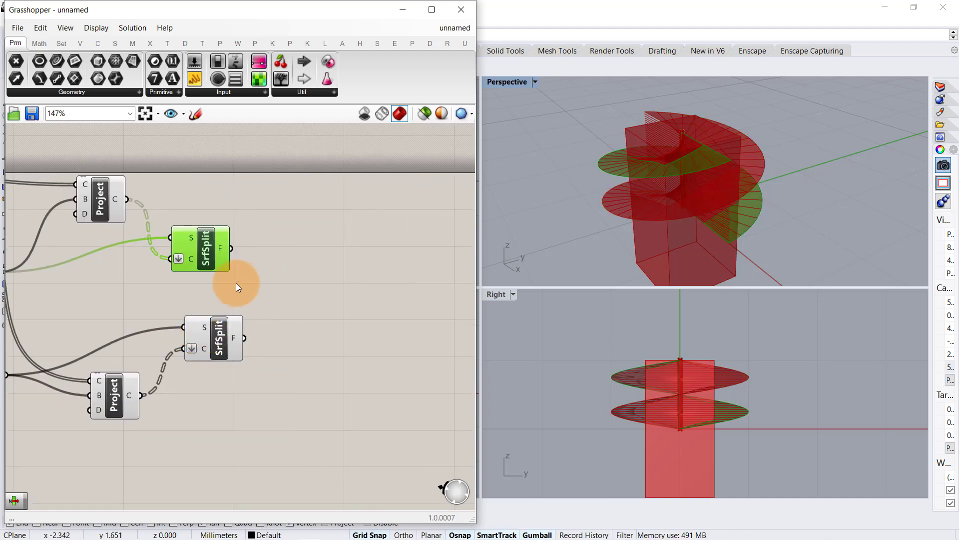
click(215, 326)
click(212, 257)
drag(213, 257, 228, 248)
click(307, 236)
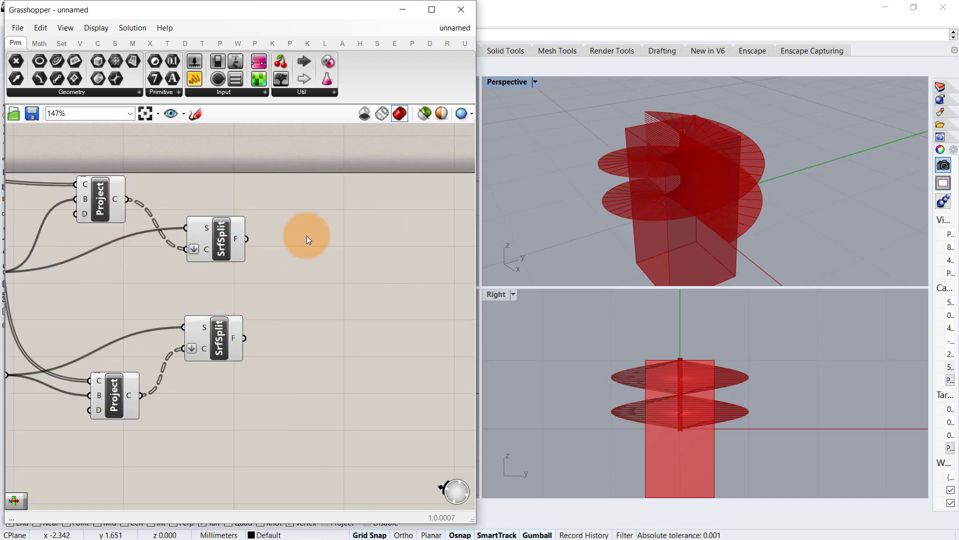
- Add two List Item components, one beside each Surface Split
double_click(307, 235)
text(list)
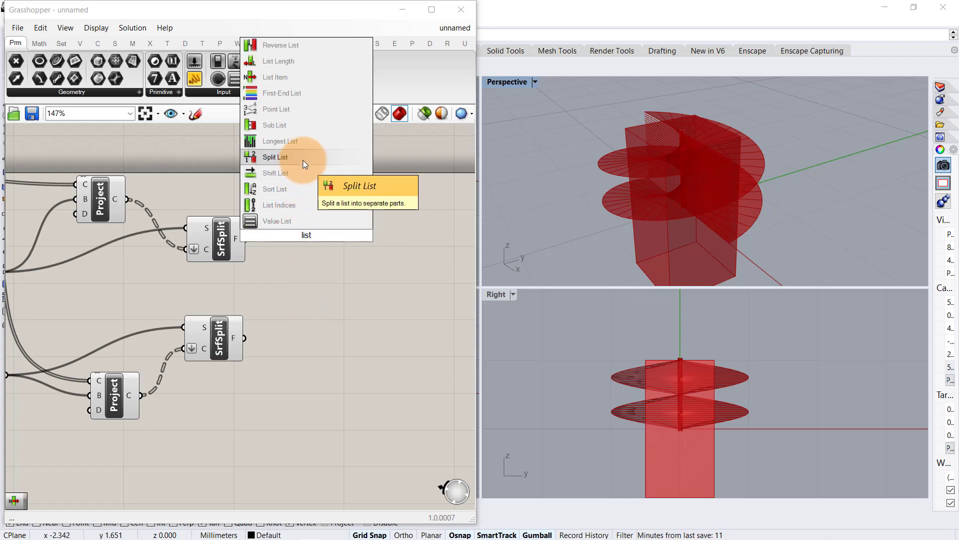
text( it)
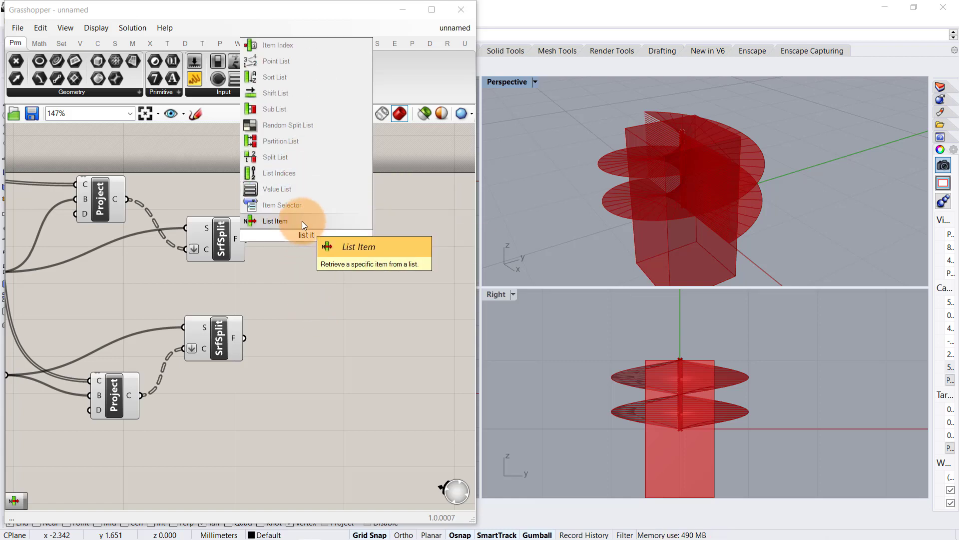
click(301, 222)
drag(306, 228, 303, 333)
key(ctrl+c)
key(ctrl+v)
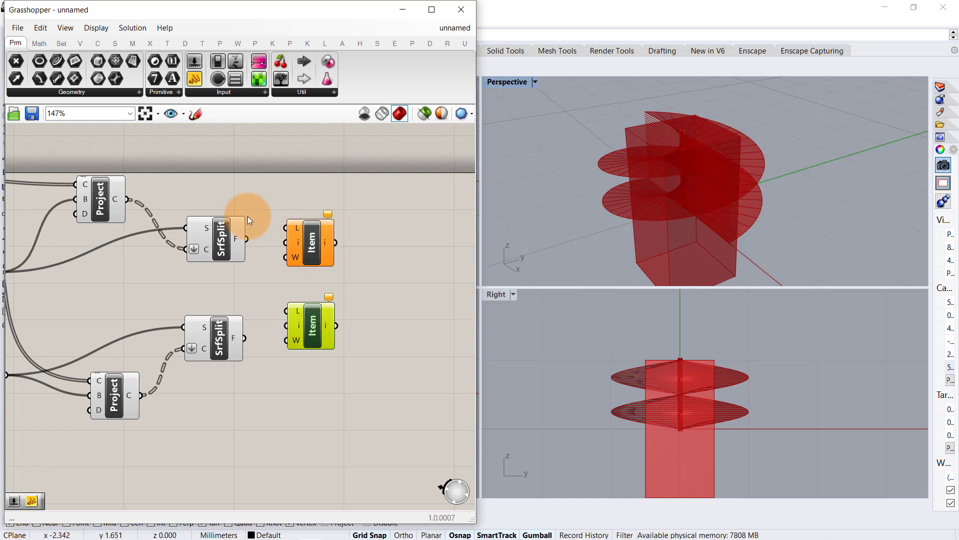
- Connect each Surface Split's F output to the L input of its neighbouring List Item
drag(246, 239, 286, 228)
drag(244, 338, 289, 310)
drag(298, 319, 304, 330)
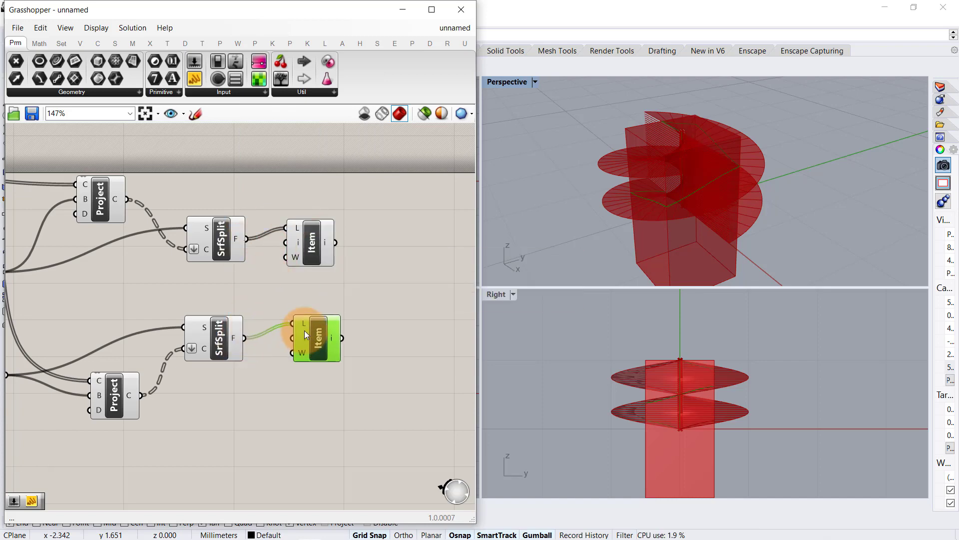
- Add a Brep Join component and connect both List Item outputs to its B input
click(398, 294)
double_click(397, 294)
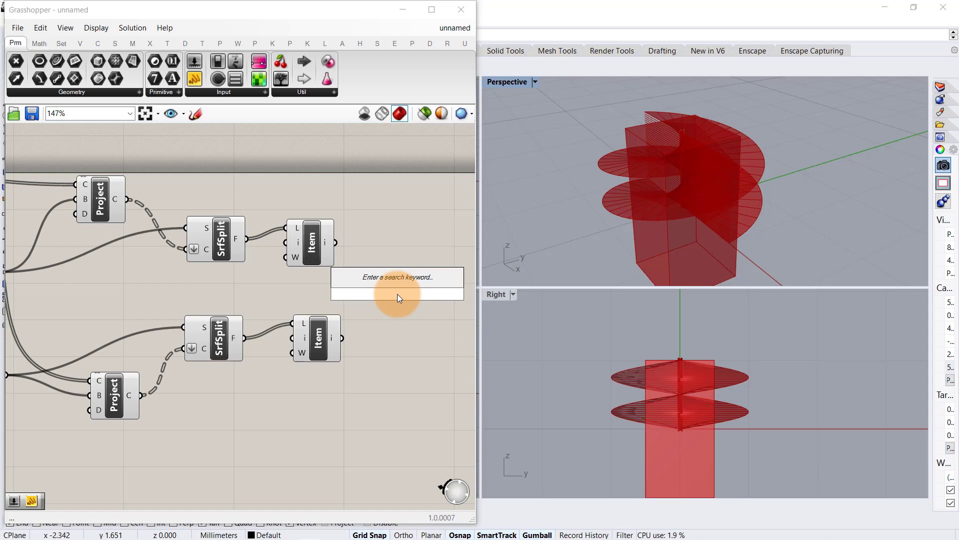
text(join bre)
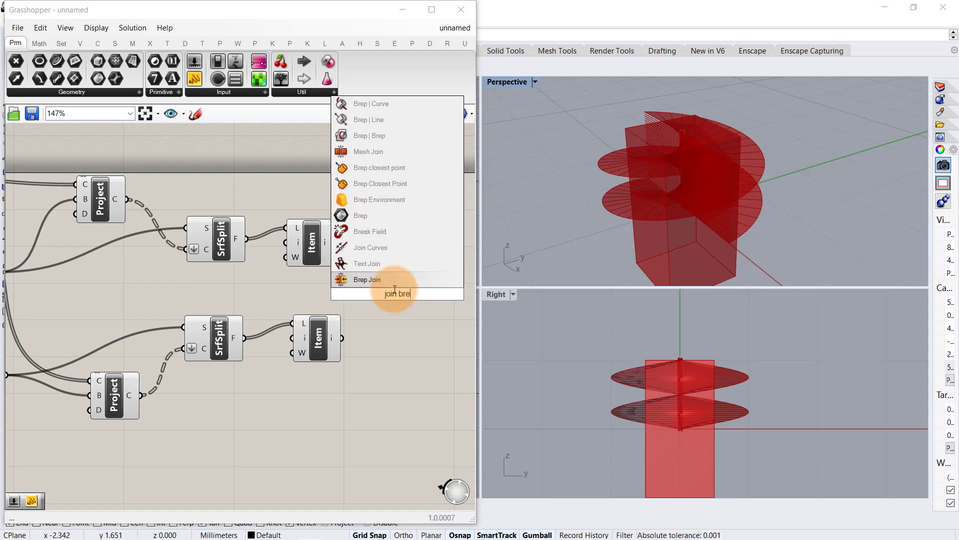
key(Return)
drag(363, 297, 385, 293)
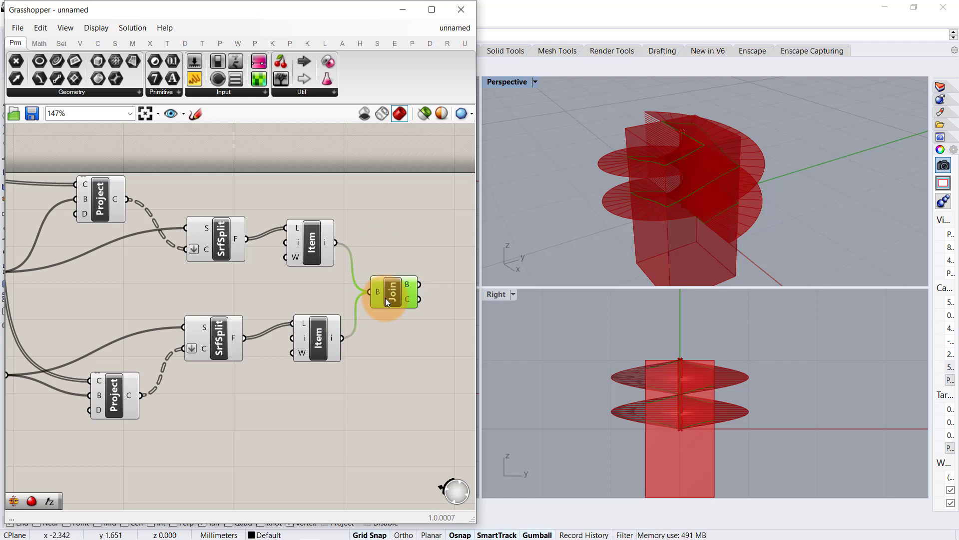
click(394, 252)
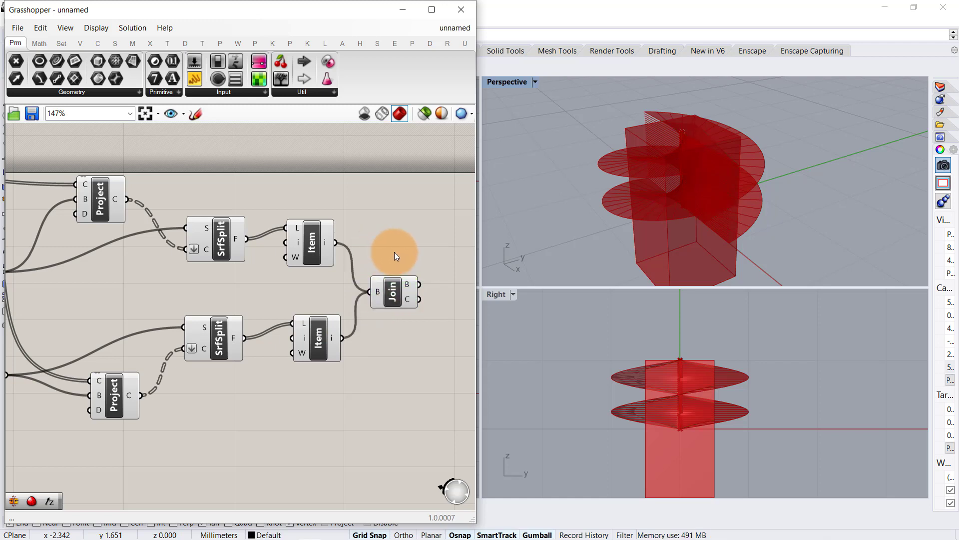
- Disable the preview of every component except Brep Join
scroll(363, 228, down, 5)
drag(353, 198, 179, 310)
middle_click(220, 306)
click(250, 291)
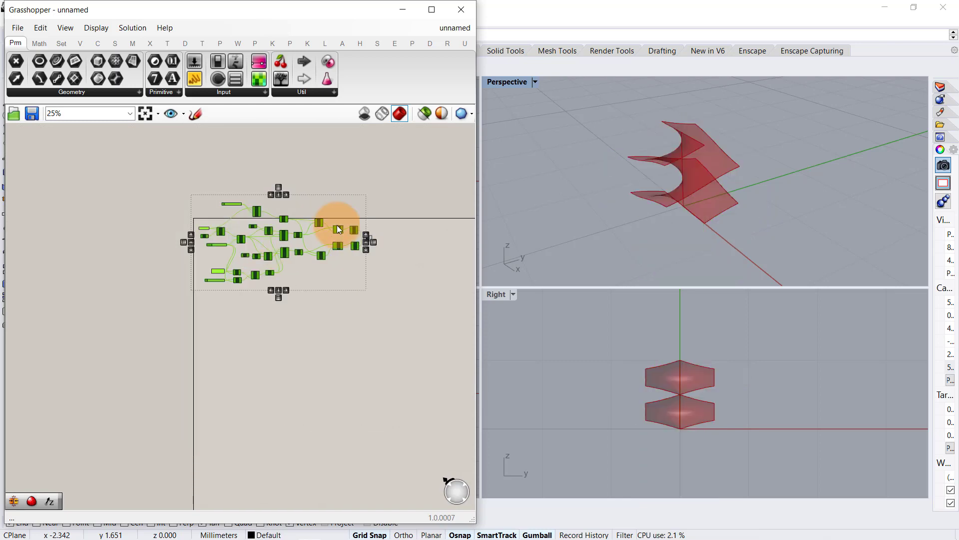
- Add a Custom Preview component and connect Brep Join's B output to its G input
scroll(380, 240, up, 7)
scroll(378, 246, up, 3)
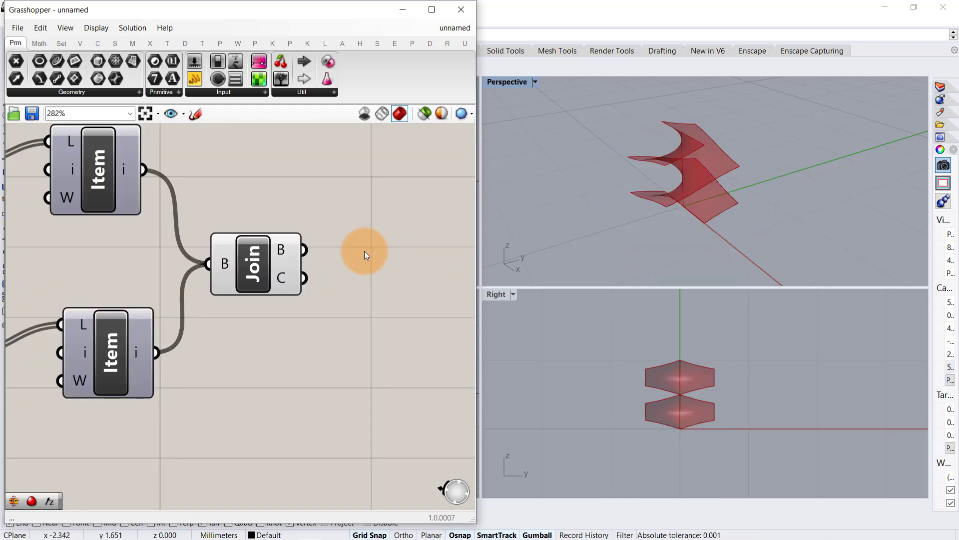
double_click(370, 243)
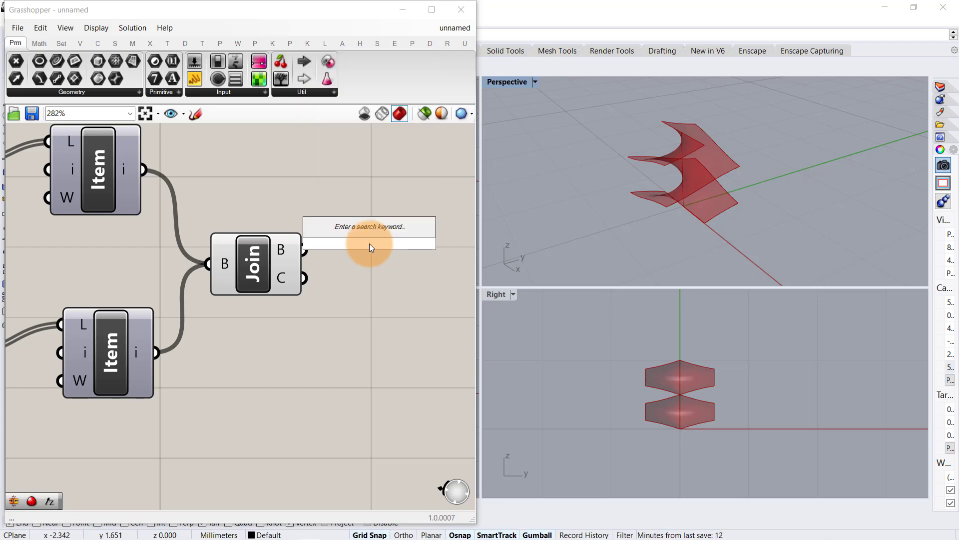
text(custo)
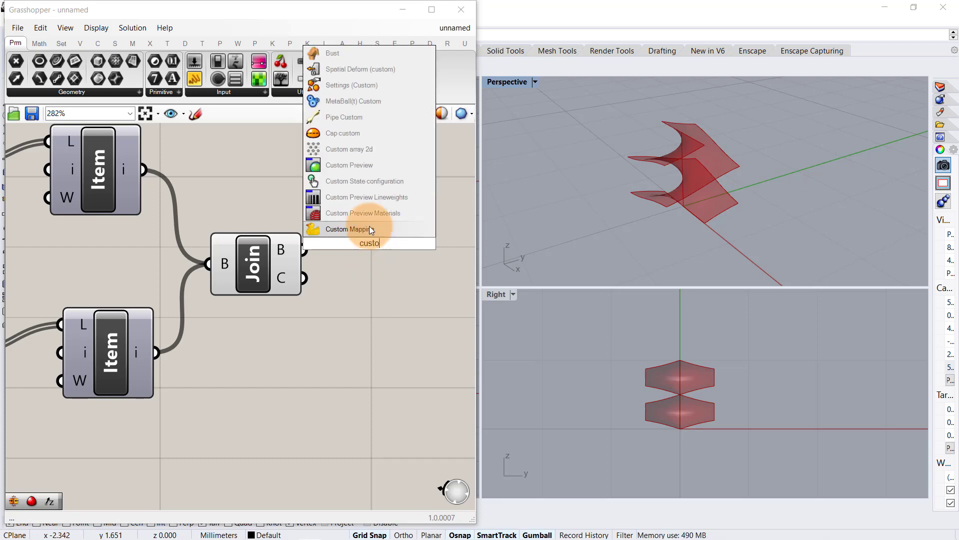
click(364, 165)
drag(304, 250, 332, 221)
- Disable the preview of the Brep Join component
click(273, 236)
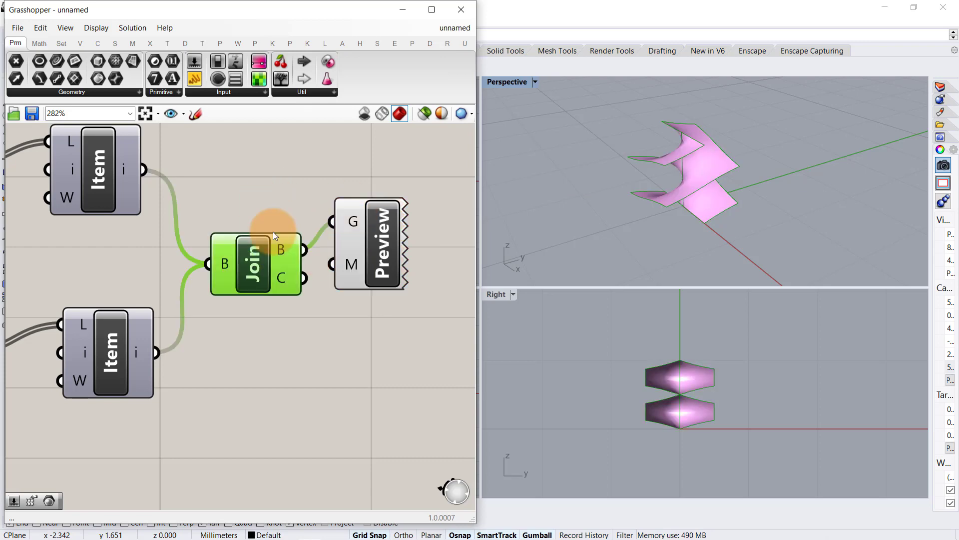
middle_click(273, 232)
click(303, 199)
click(311, 192)
- Set the preview mesh quality to High Quality
scroll(721, 179, up, 4)
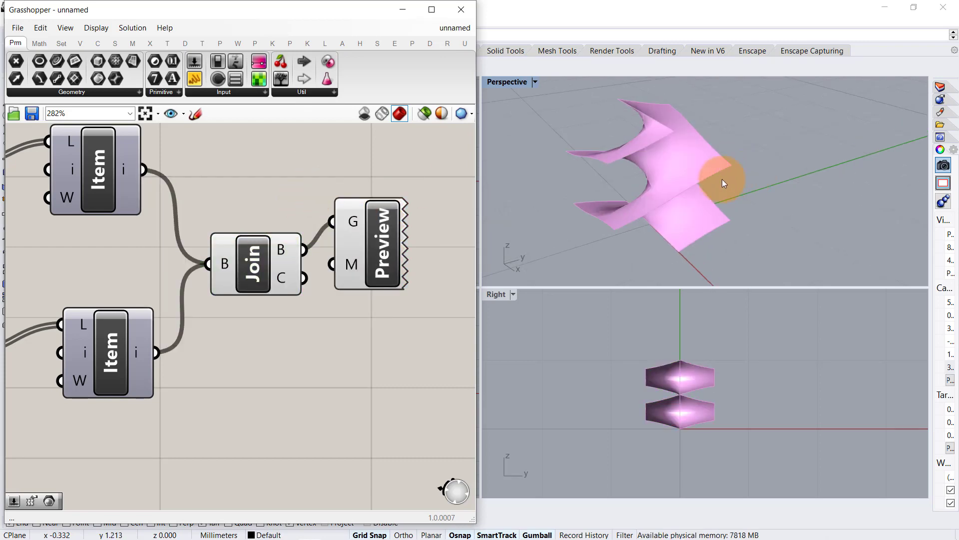
right_drag(722, 179, 709, 161)
click(463, 113)
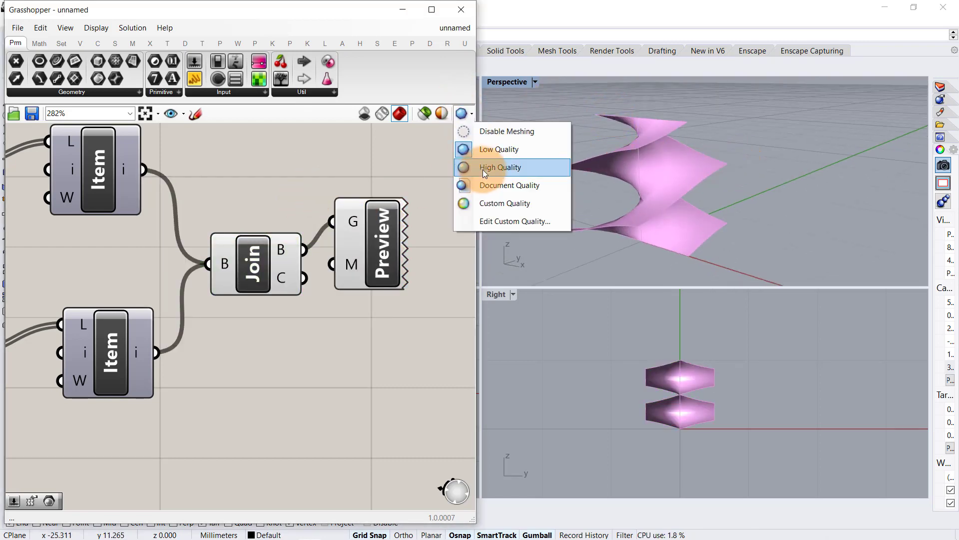
click(483, 169)
- Try a Count slider value of 76, and set the slider to 47
right_drag(644, 166, 507, 196)
scroll(310, 211, down, 5)
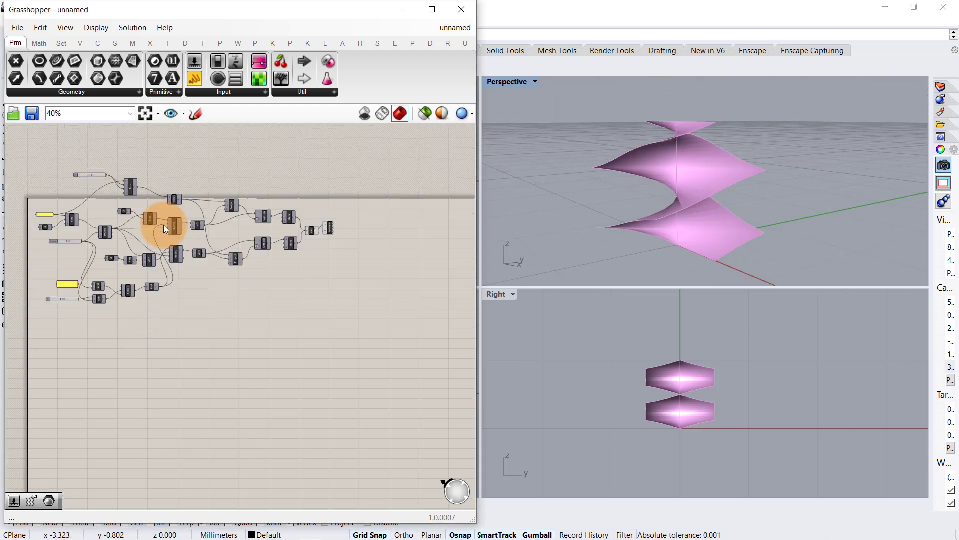
scroll(163, 225, up, 10)
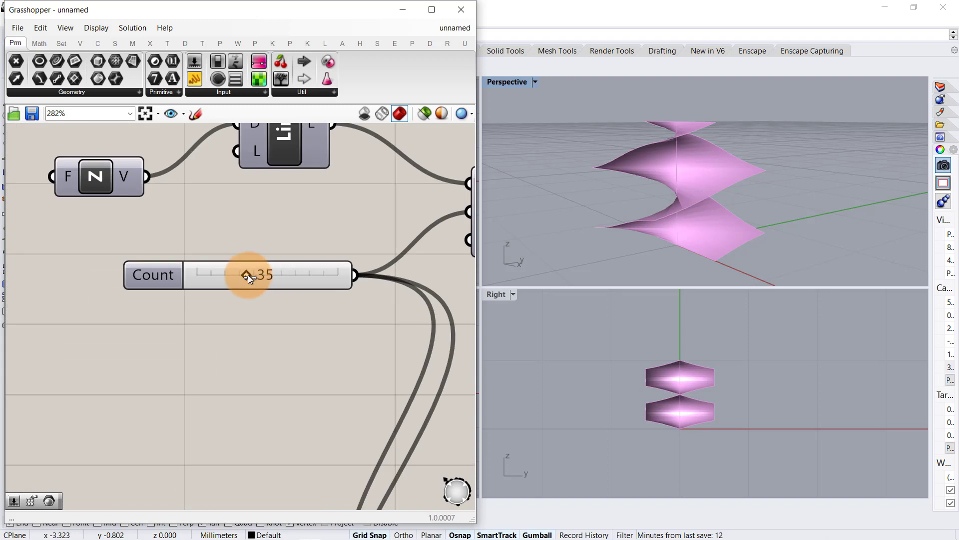
drag(248, 276, 306, 274)
right_drag(568, 172, 529, 202)
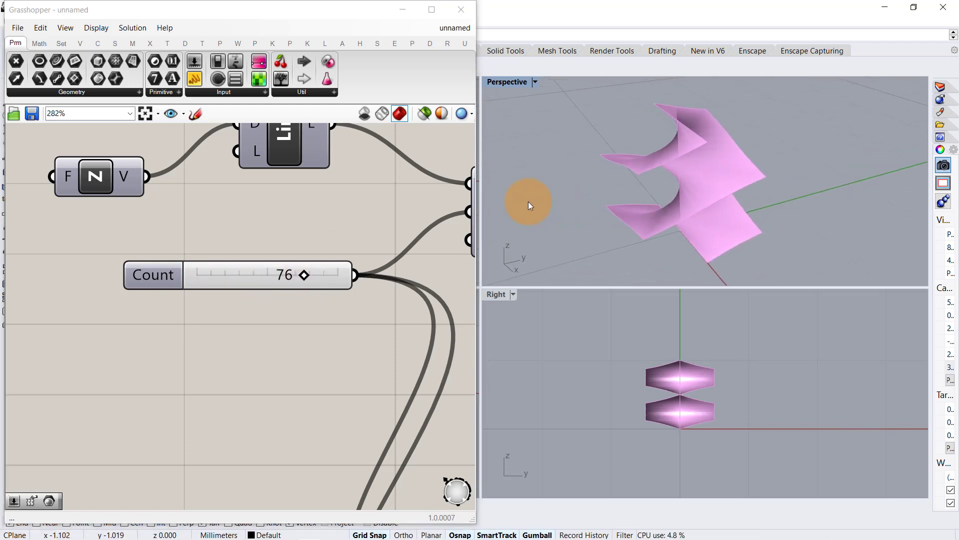
drag(300, 281, 265, 277)
- Try larger rotation values on the A slider, including 370 and 443
scroll(137, 265, down, 5)
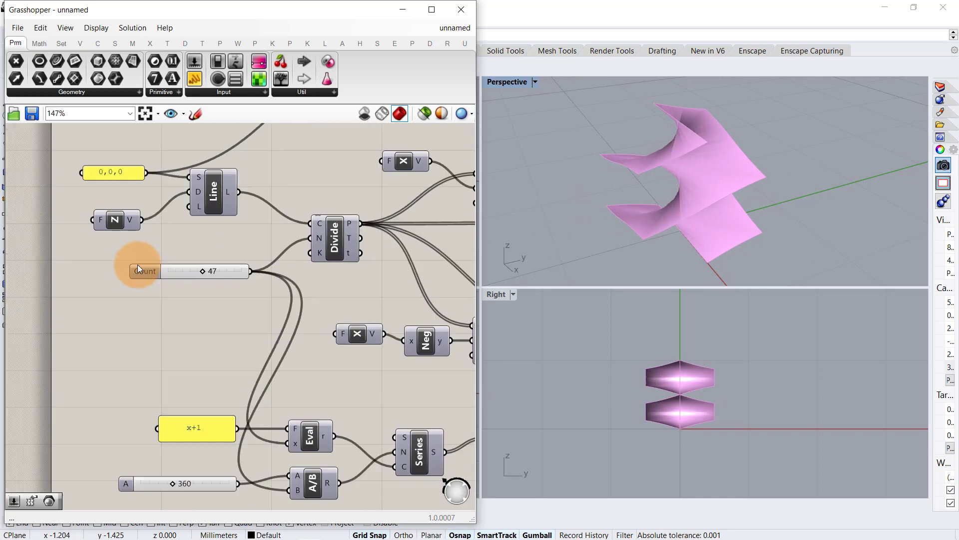
right_drag(278, 313, 208, 275)
scroll(95, 385, up, 5)
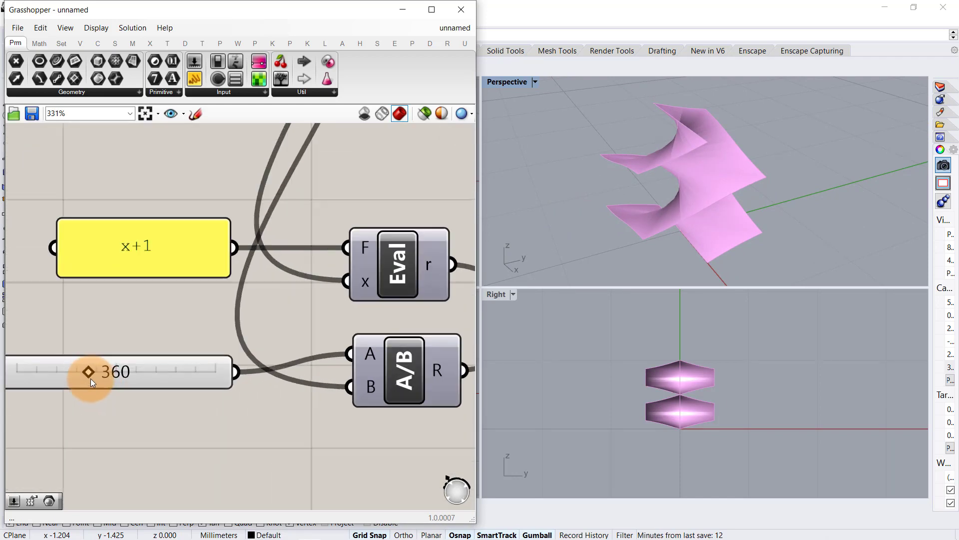
drag(164, 352, 208, 332)
right_drag(574, 236, 599, 179)
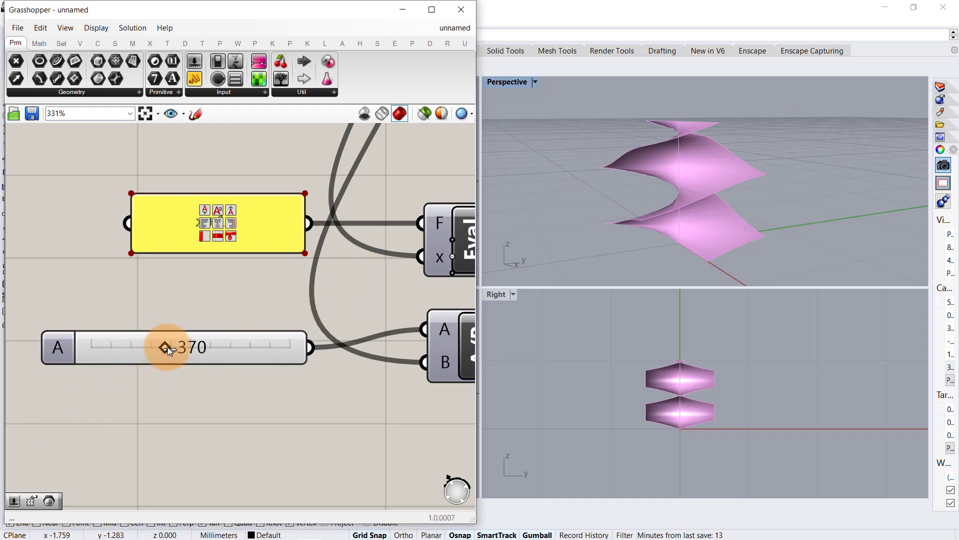
mouse_move(167, 347)
mouse_down()
mouse_move(209, 346)
mouse_move(83, 354)
mouse_move(173, 355)
mouse_up()
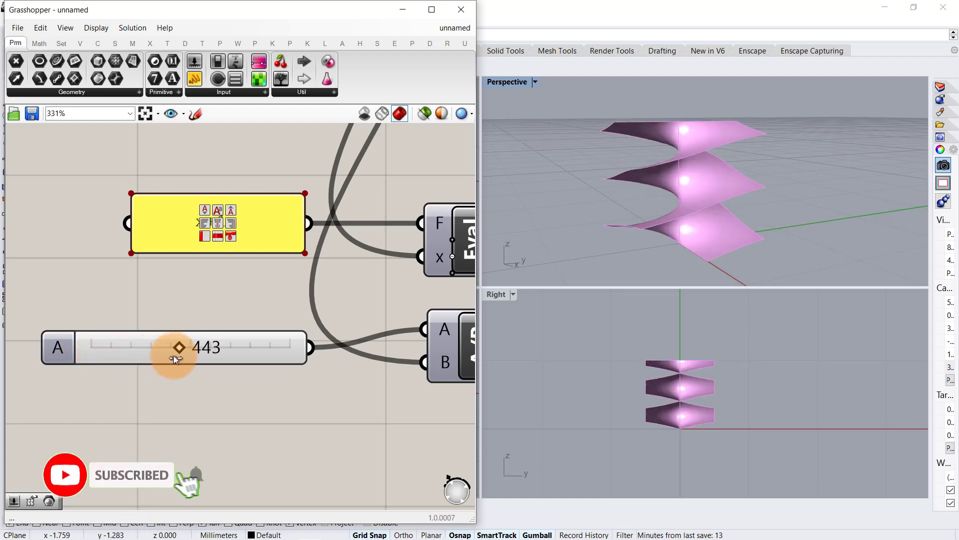
- Set the A slider back to exactly 360
double_click(187, 355)
text(360)
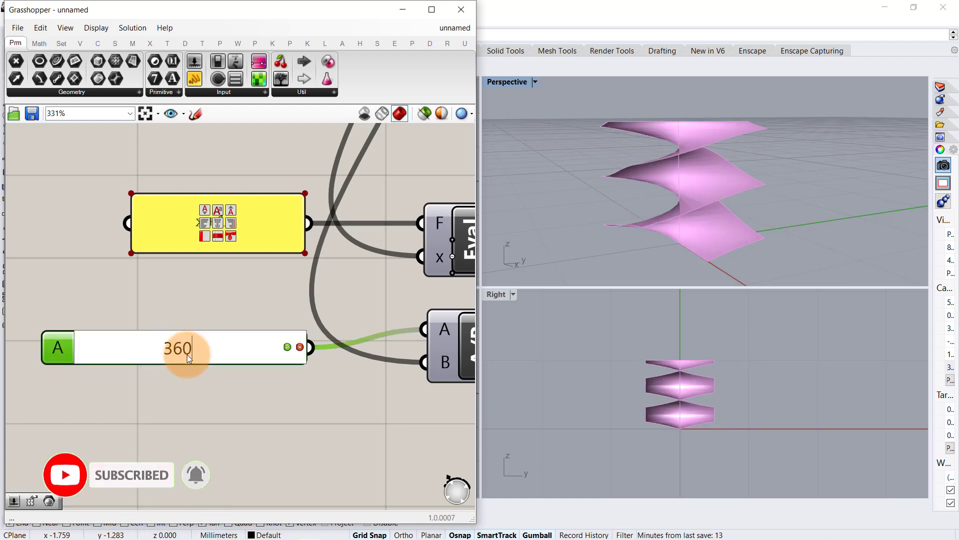
key(Return)
scroll(162, 310, down, 5)
scroll(233, 285, down, 5)
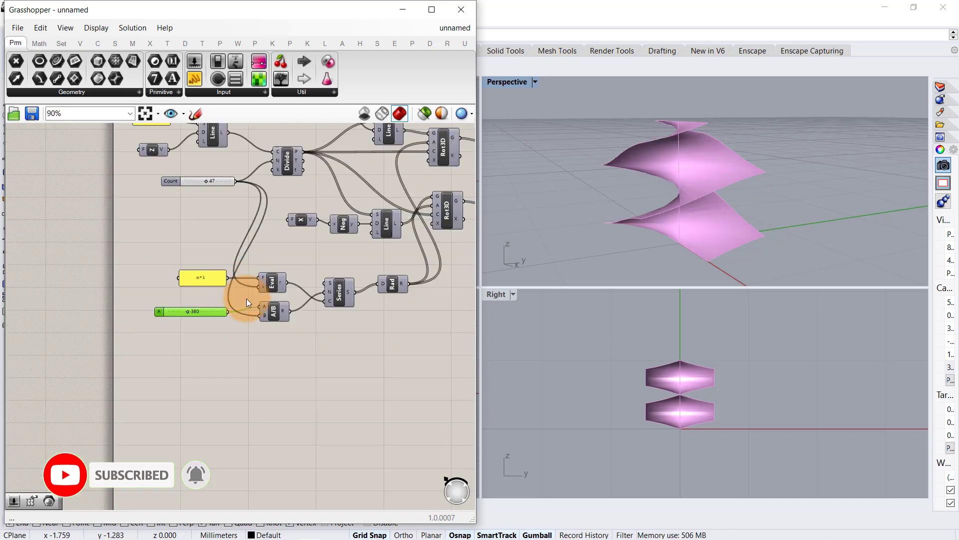
scroll(310, 250, up, 8)
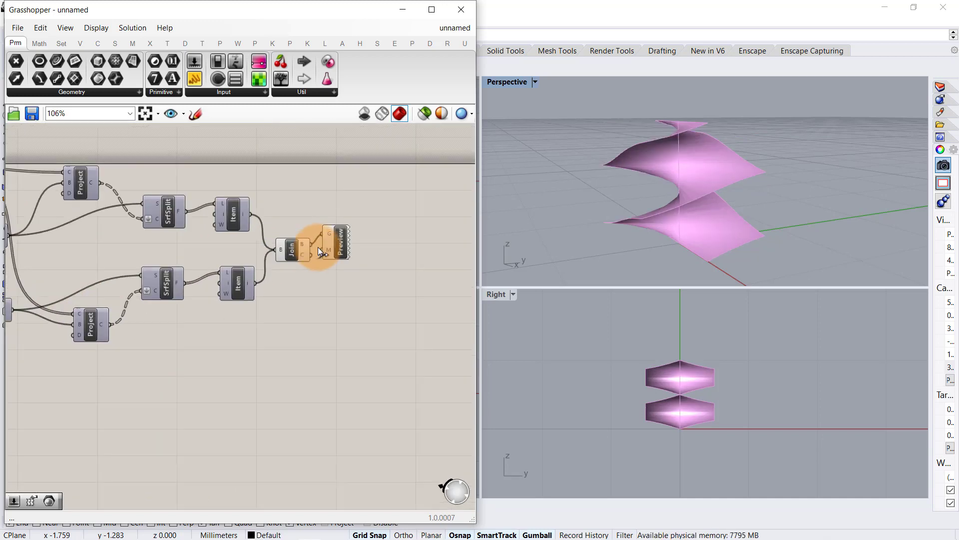
right_drag(724, 185, 866, 227)
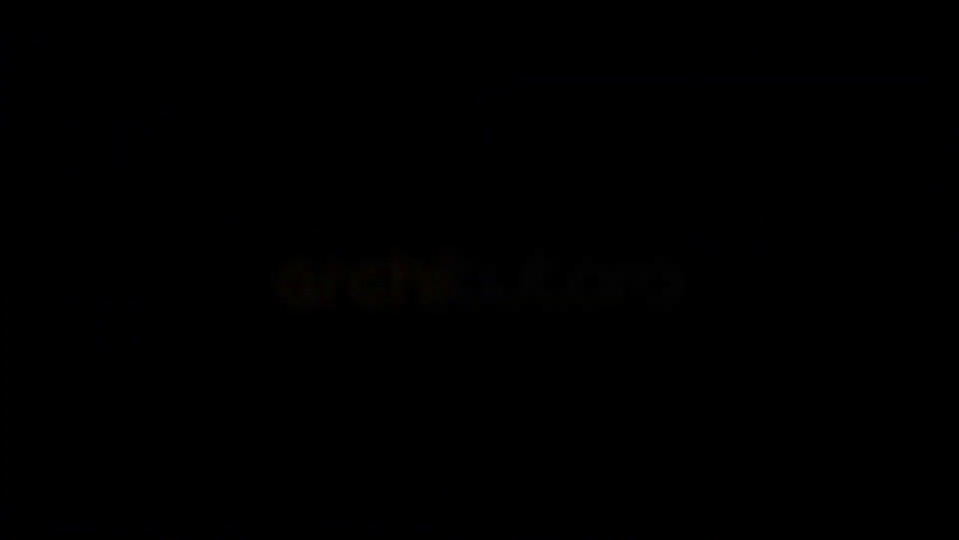